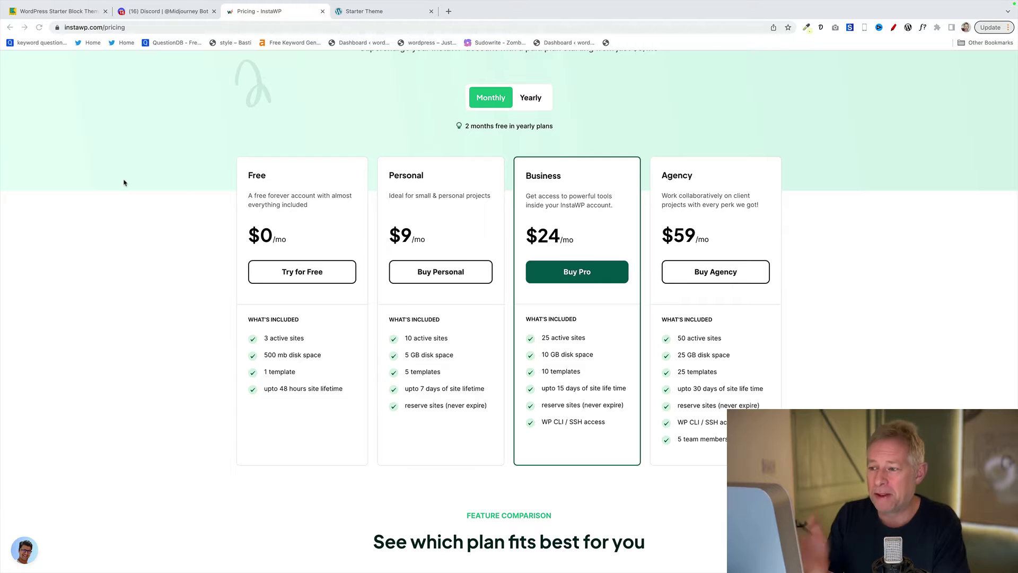
Scroll back up the InstaWP pricing plans page.
scroll(181, 233, up, 1)
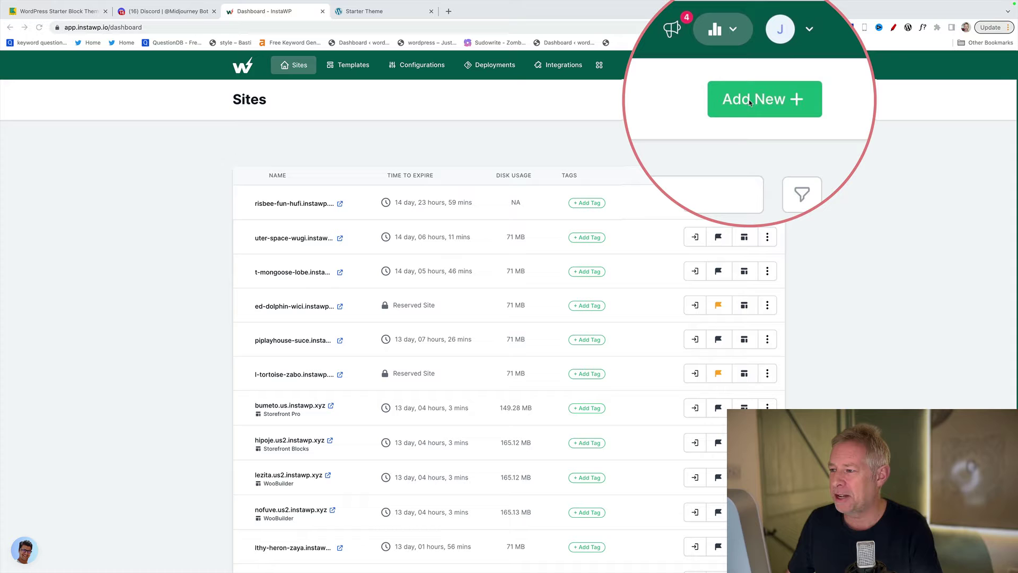
Create a new reserved InstaWP site and sign into its WordPress admin via Magic Login.
click(751, 101)
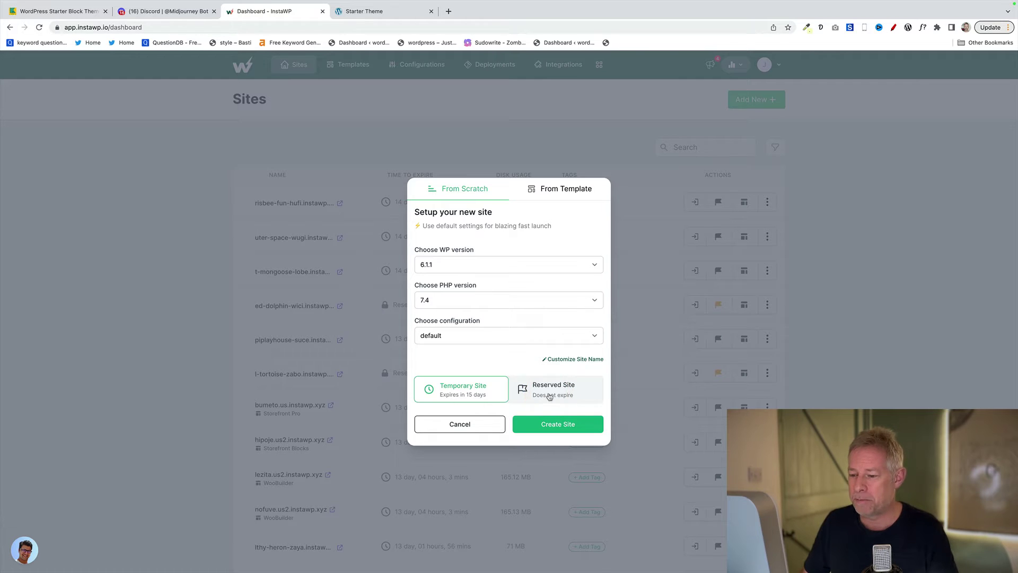
click(550, 396)
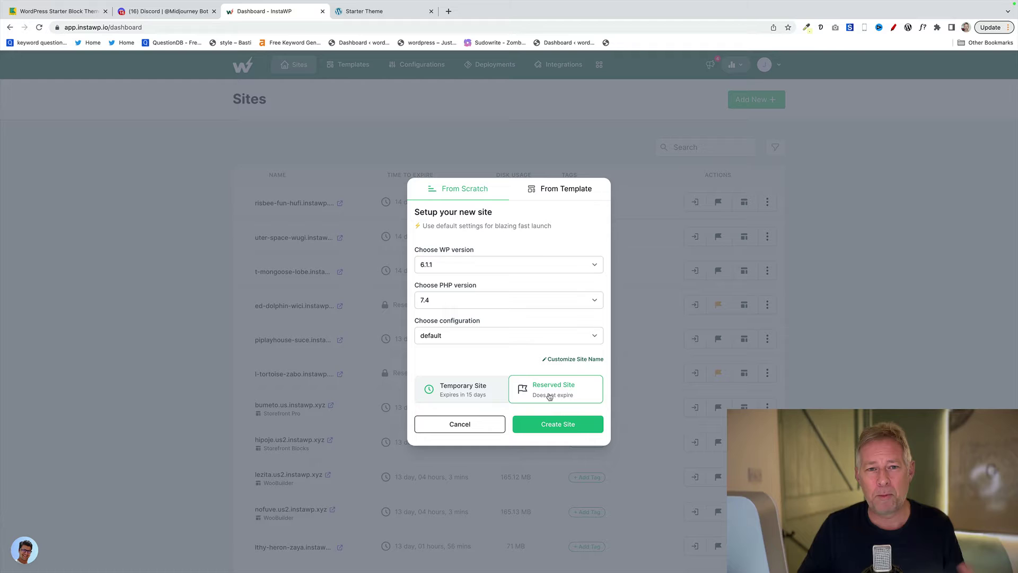
click(562, 424)
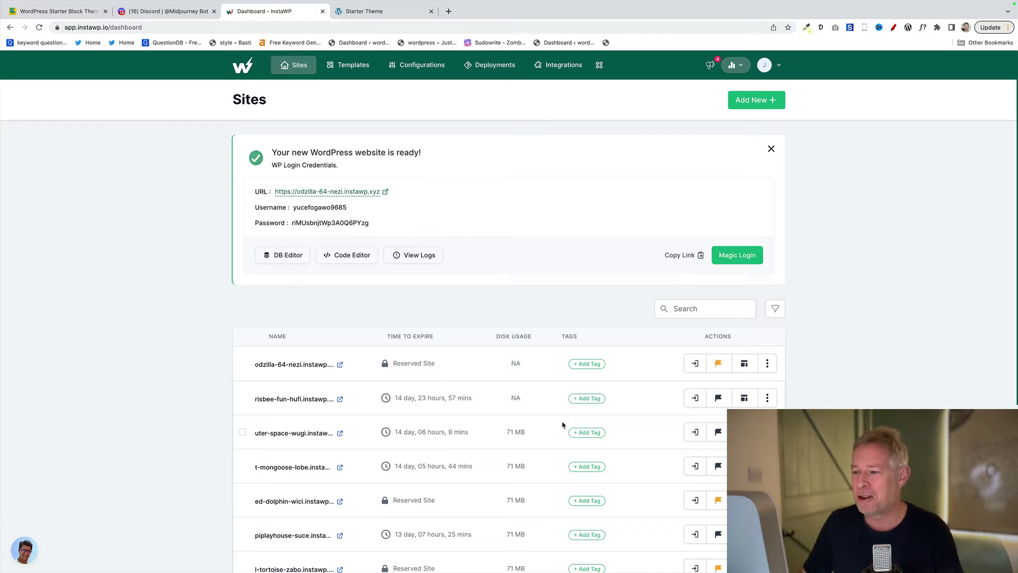
click(745, 255)
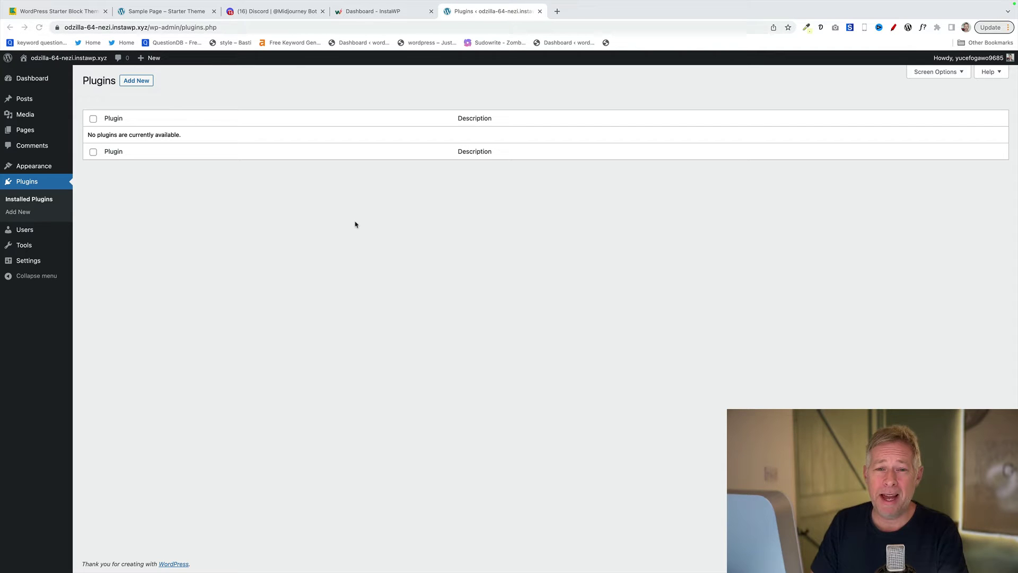
Install and activate the Create Block Theme plugin, then begin installing Gutenberg.
click(139, 81)
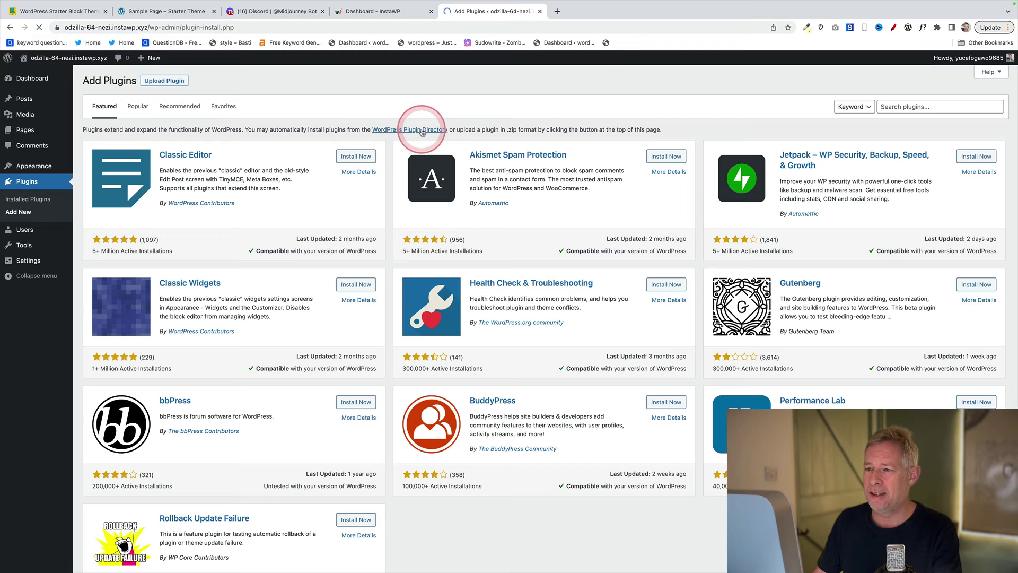
click(953, 107)
text(c)
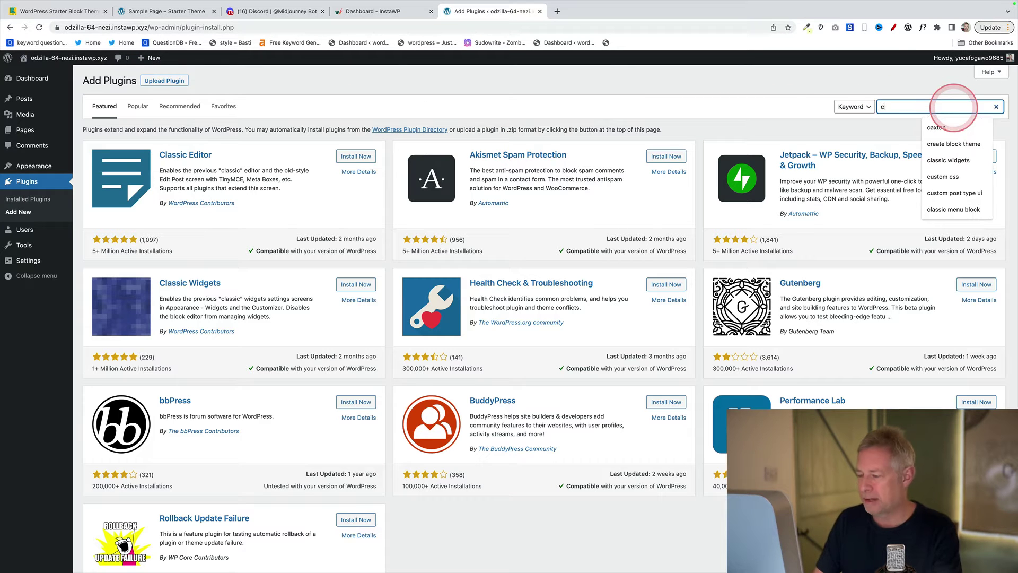
text(reate b)
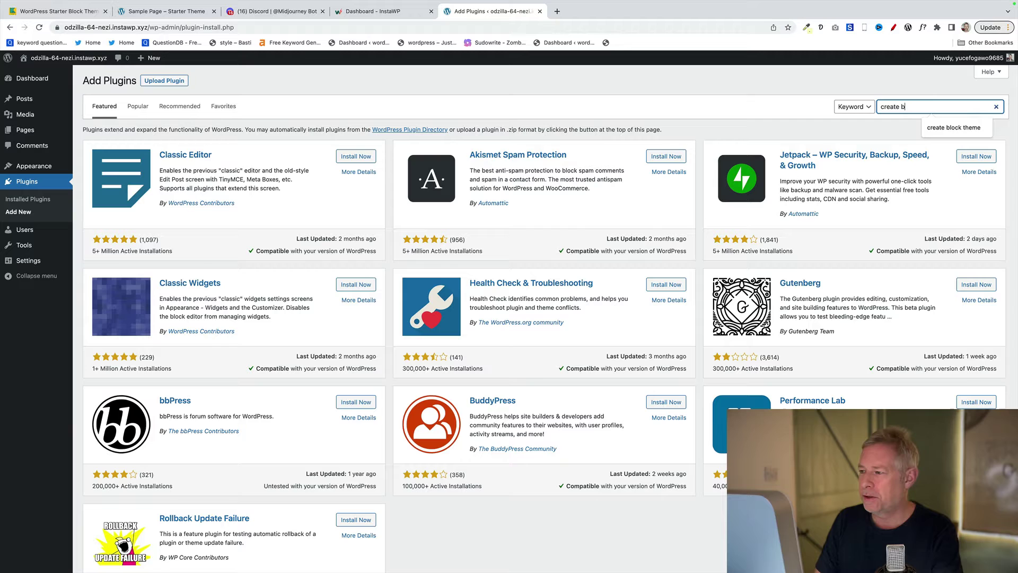
text(lock theme)
click(430, 178)
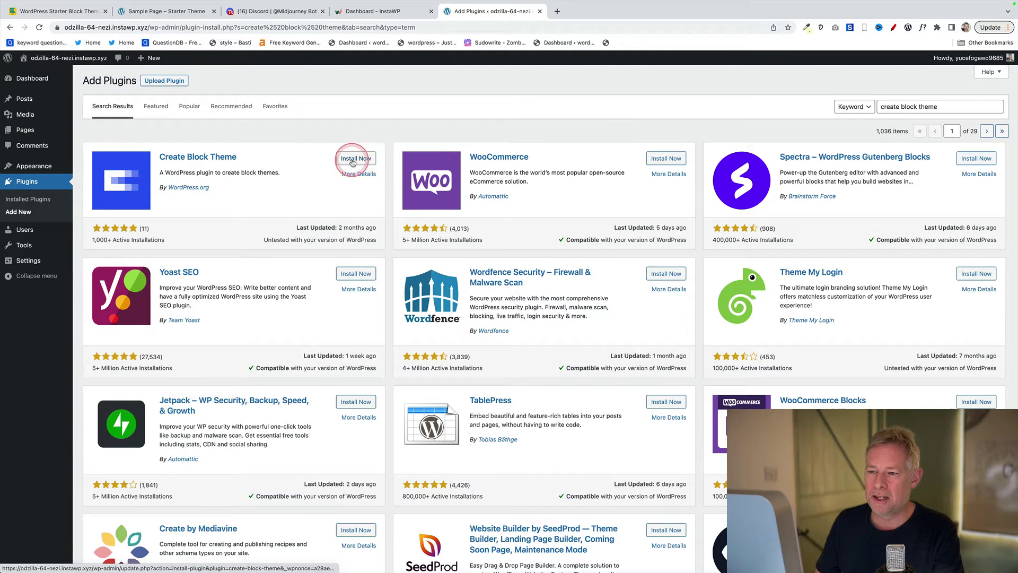
click(353, 159)
click(199, 159)
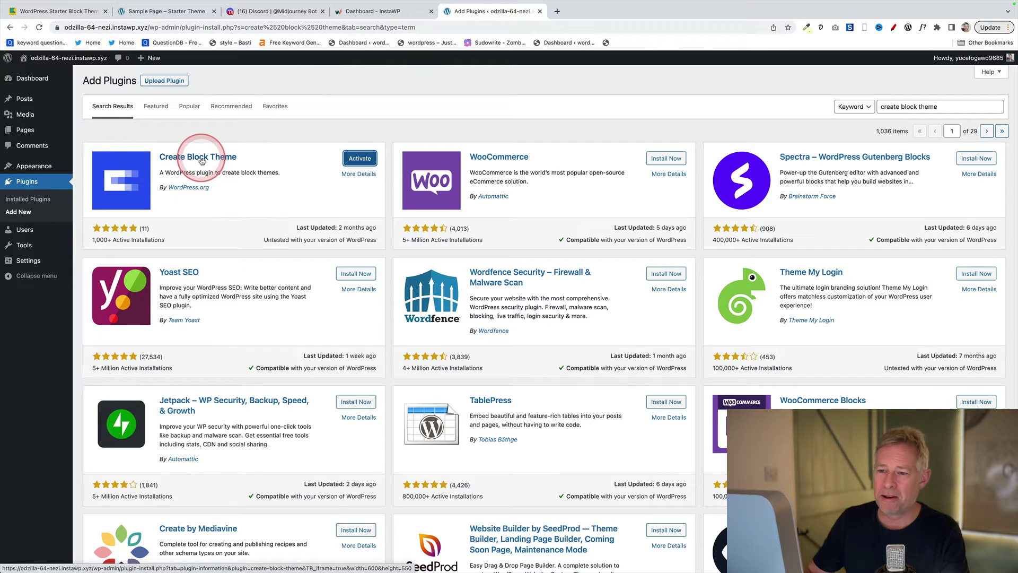
click(357, 157)
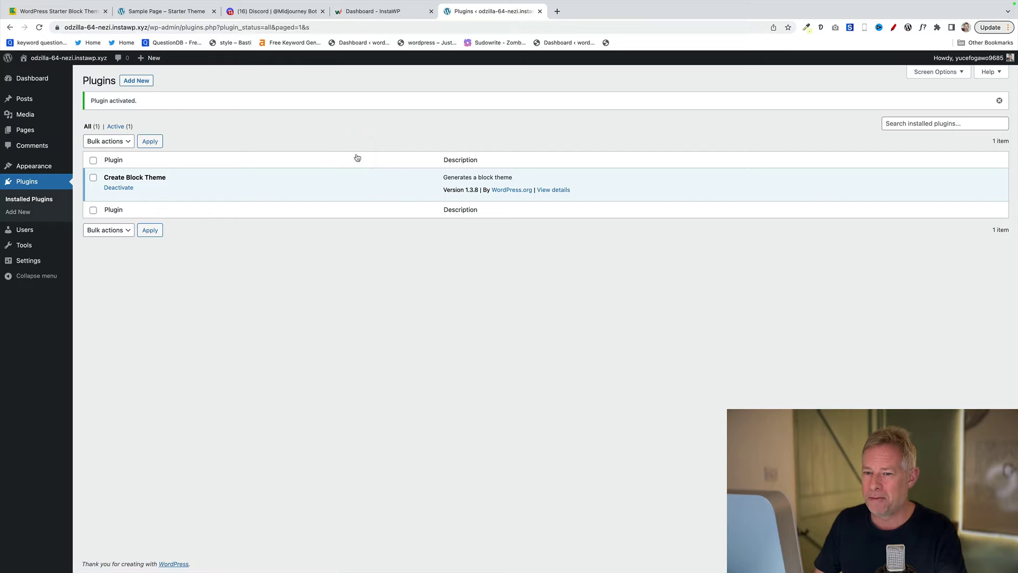
click(128, 83)
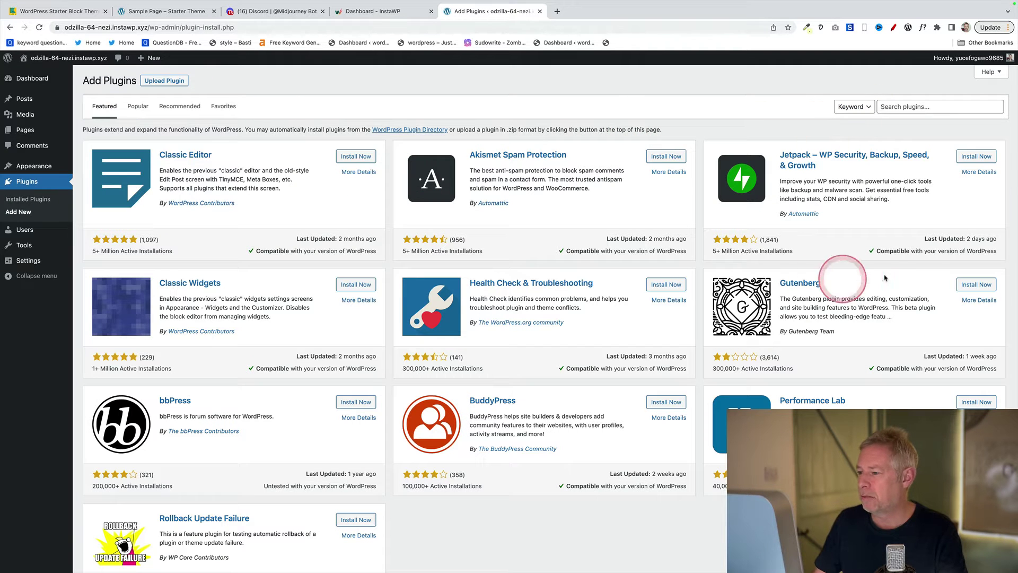
click(972, 284)
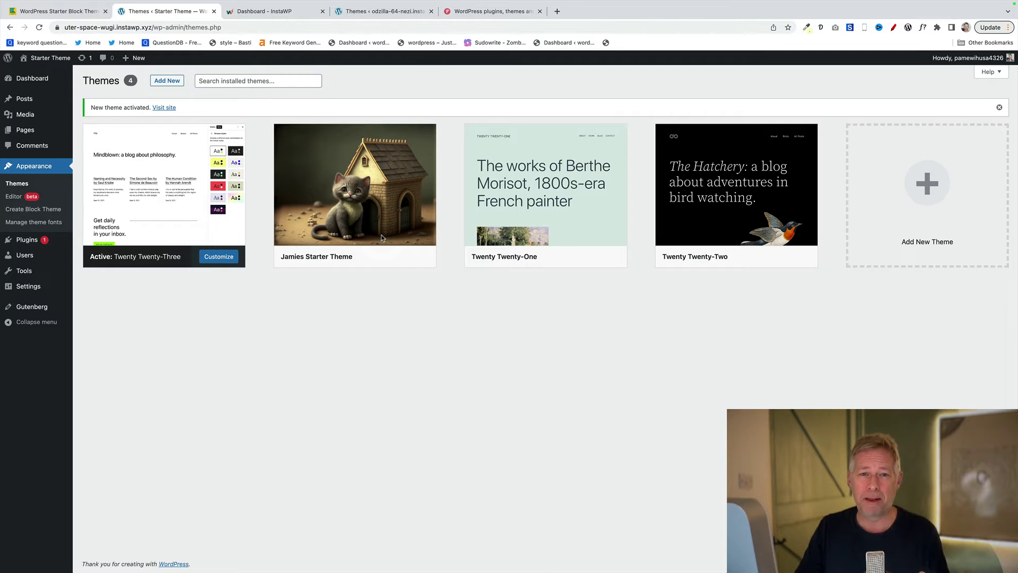
Activate Jamies Starter Theme from its card on the Themes page.
mouse_move(382, 238)
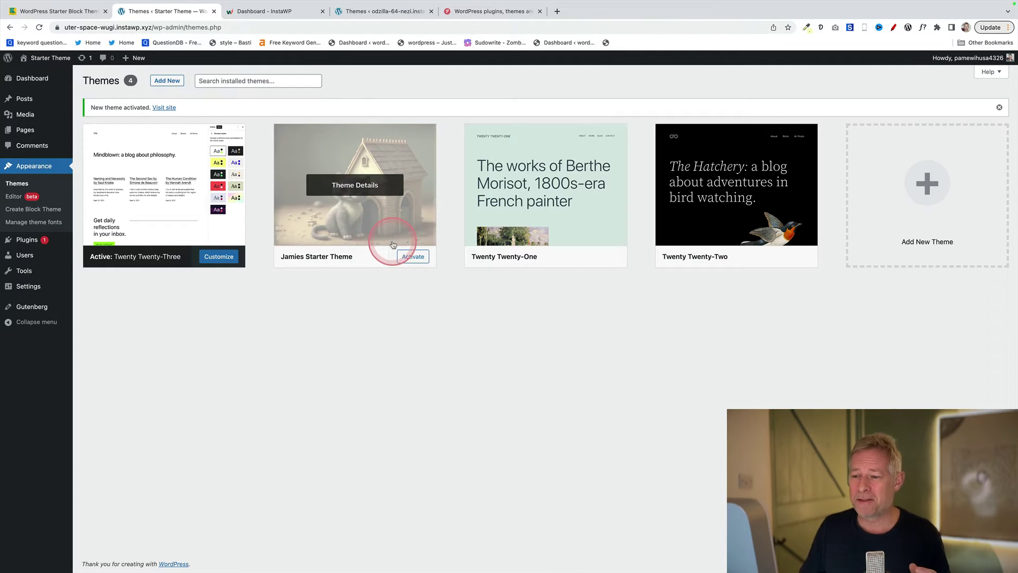
click(407, 257)
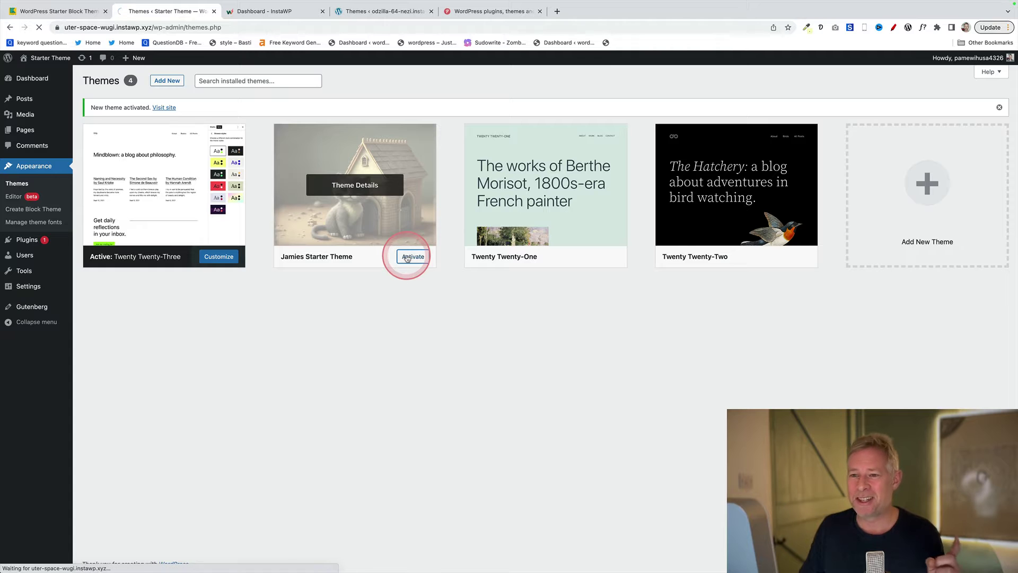
Preview the live site's Sample Page, Blog and 'Another cat story' post in the new theme.
click(59, 68)
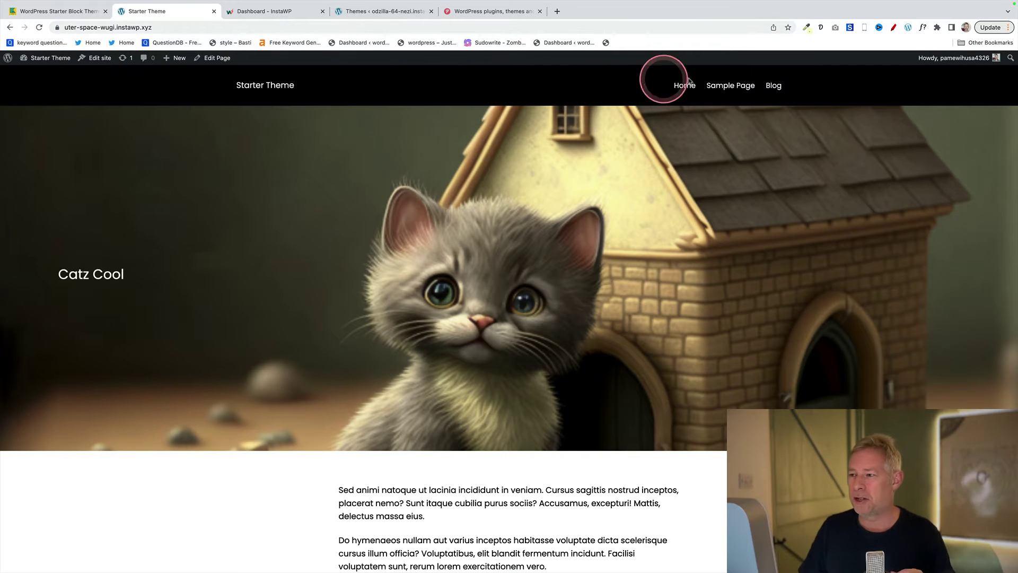
click(730, 86)
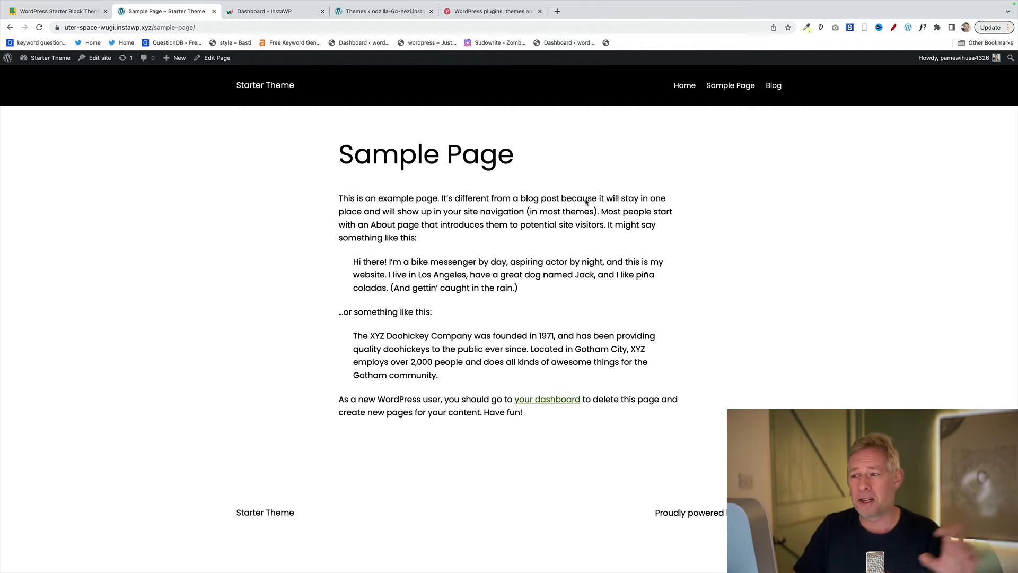
click(773, 85)
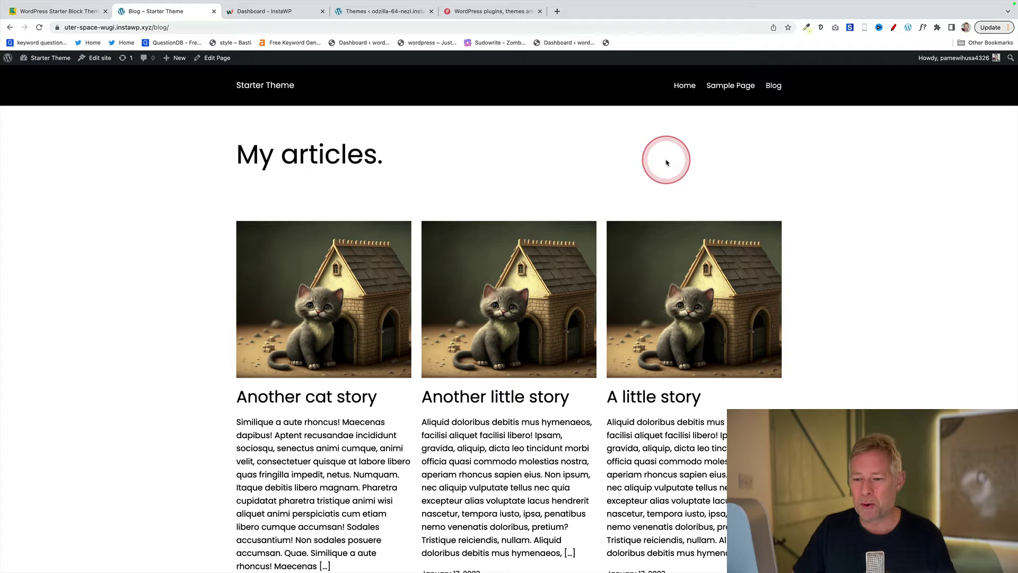
click(329, 329)
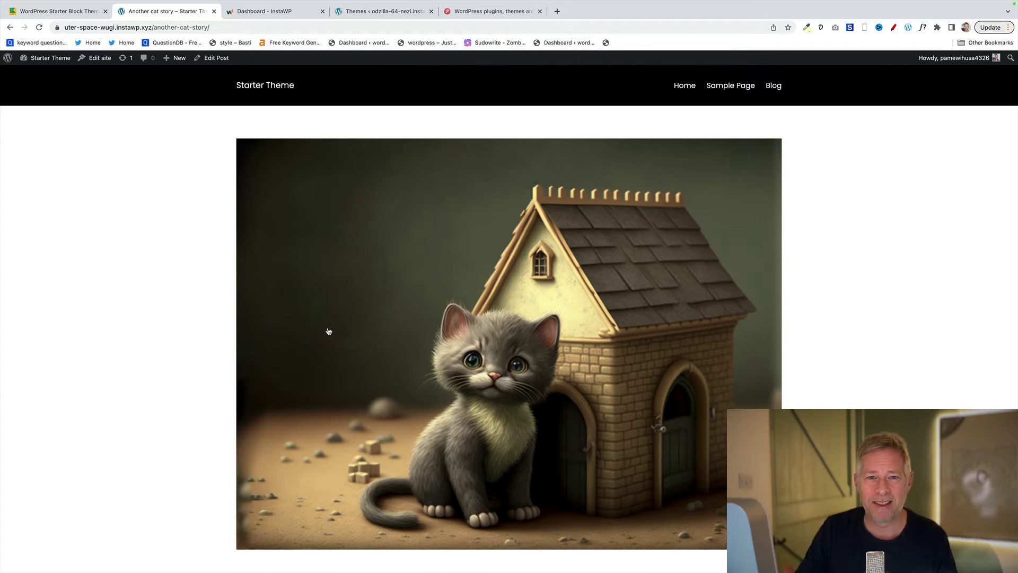
click(265, 87)
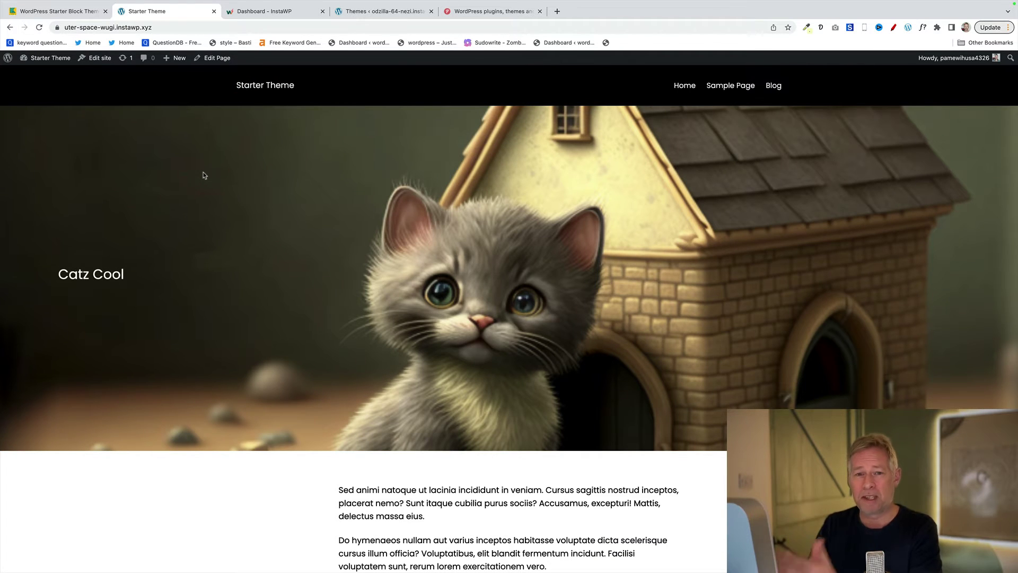
Scroll the home page, then revisit the Sample Page and Blog page.
scroll(418, 409, down, 3)
scroll(415, 405, up, 5)
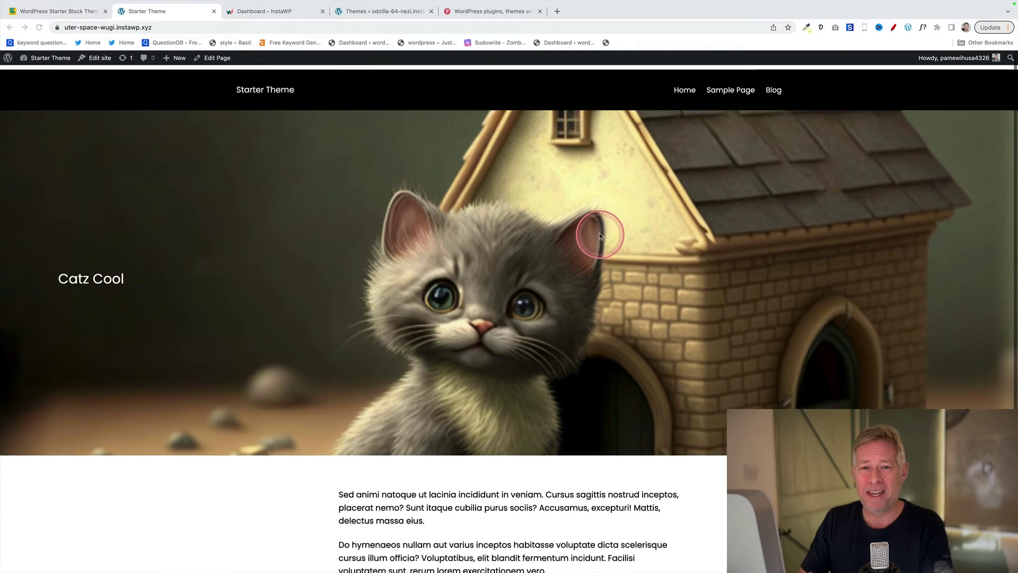
click(723, 88)
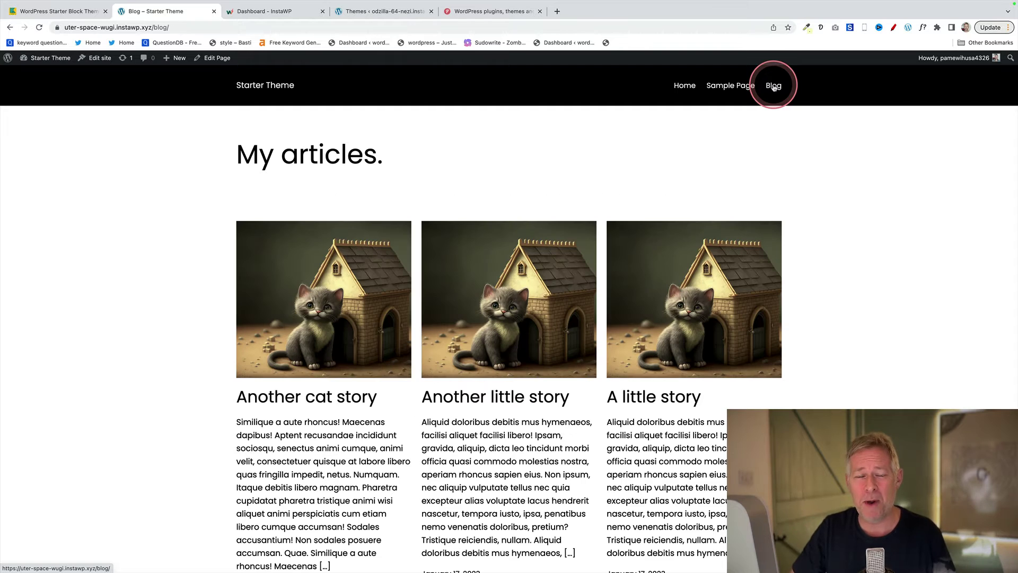
scroll(716, 318, down, 2)
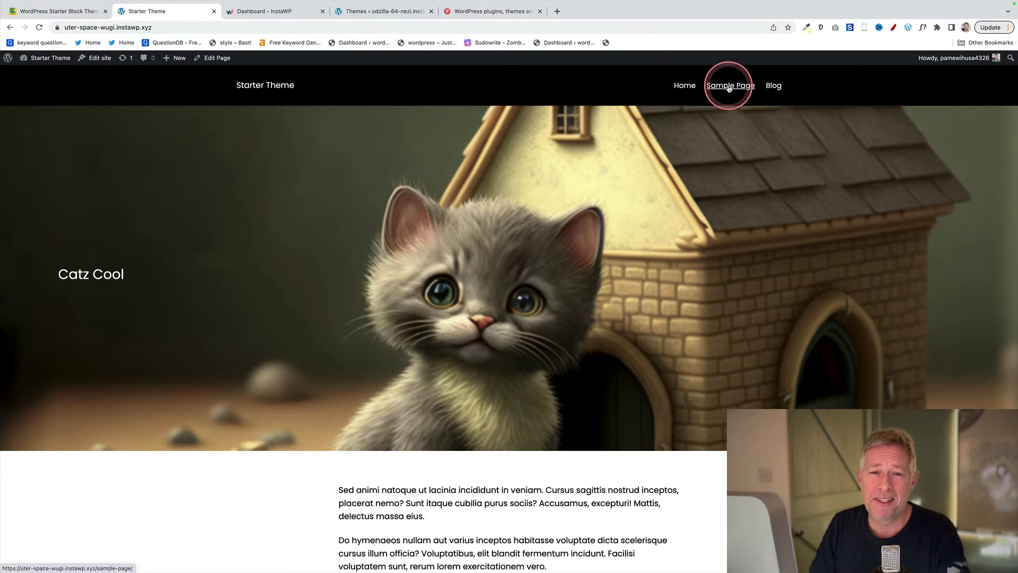
click(729, 88)
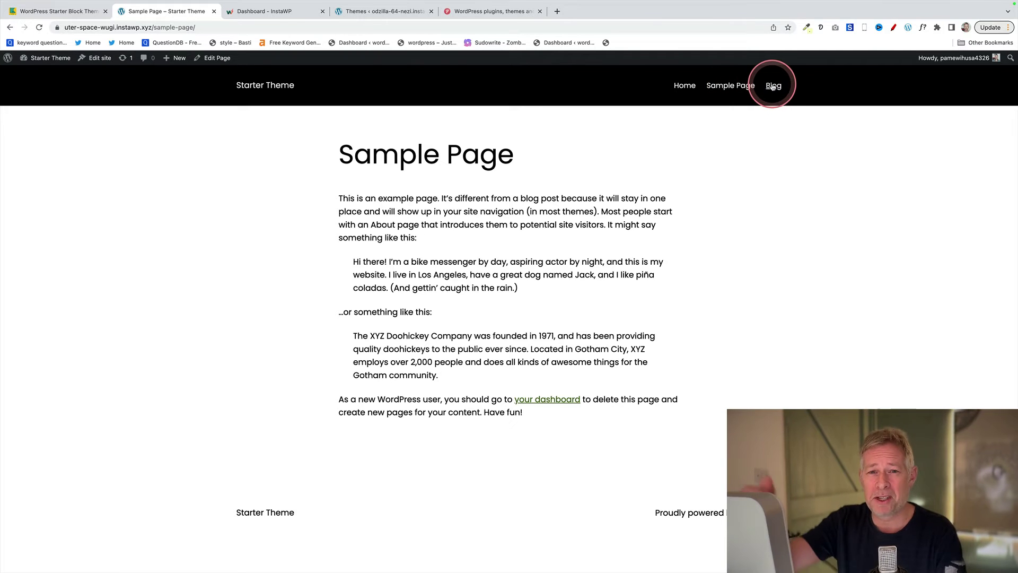
click(773, 86)
scroll(772, 238, down, 2)
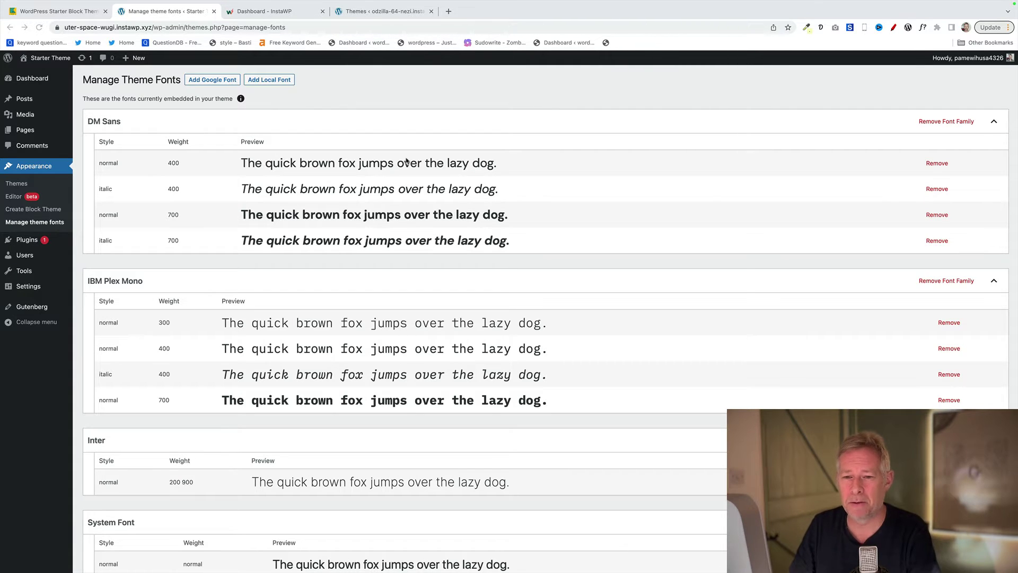
Open the Add Google Font page from the theme fonts screen.
click(36, 224)
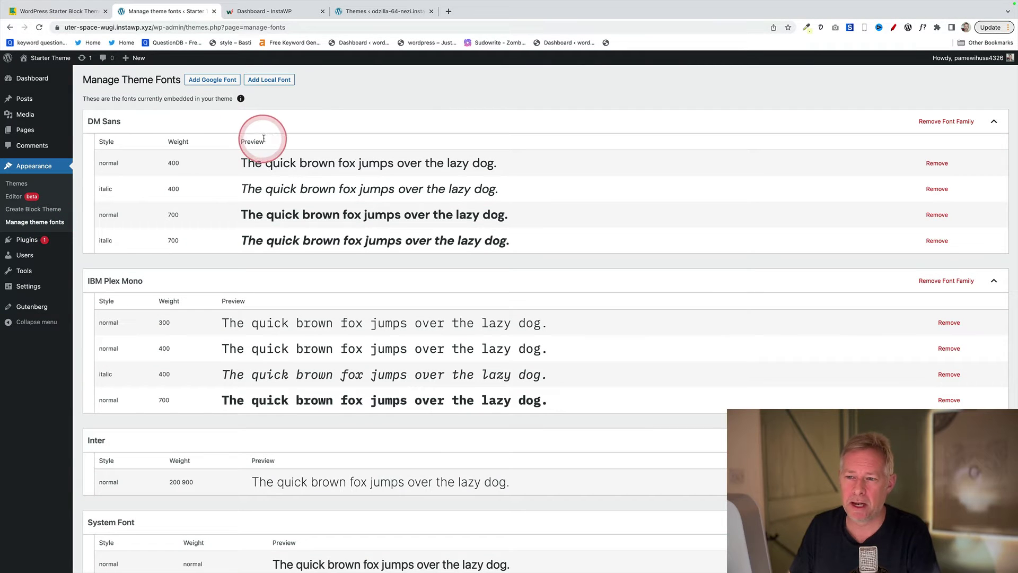
click(223, 84)
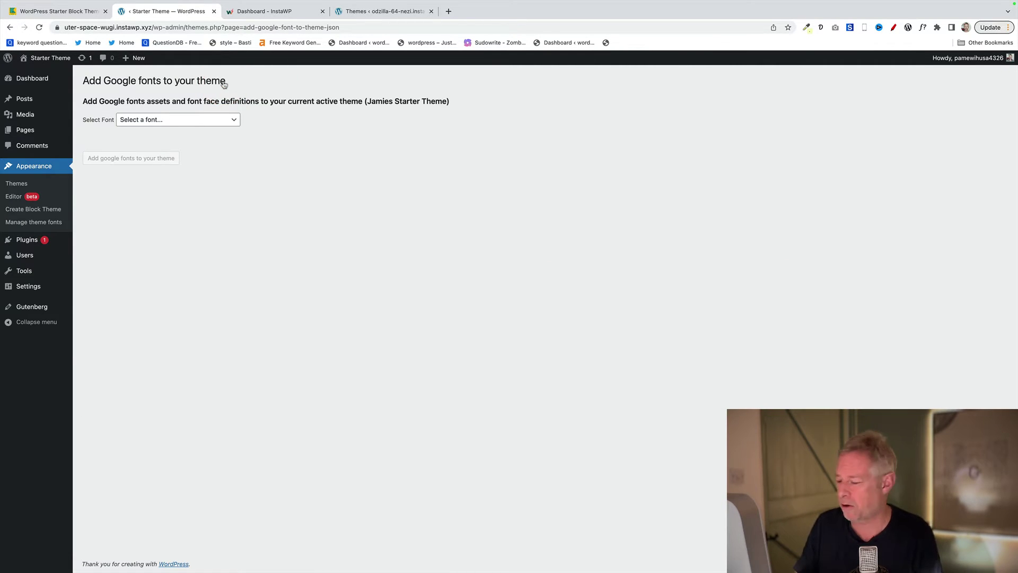
Choose Suravaram from the Google fonts list and tick its regular variant.
click(187, 120)
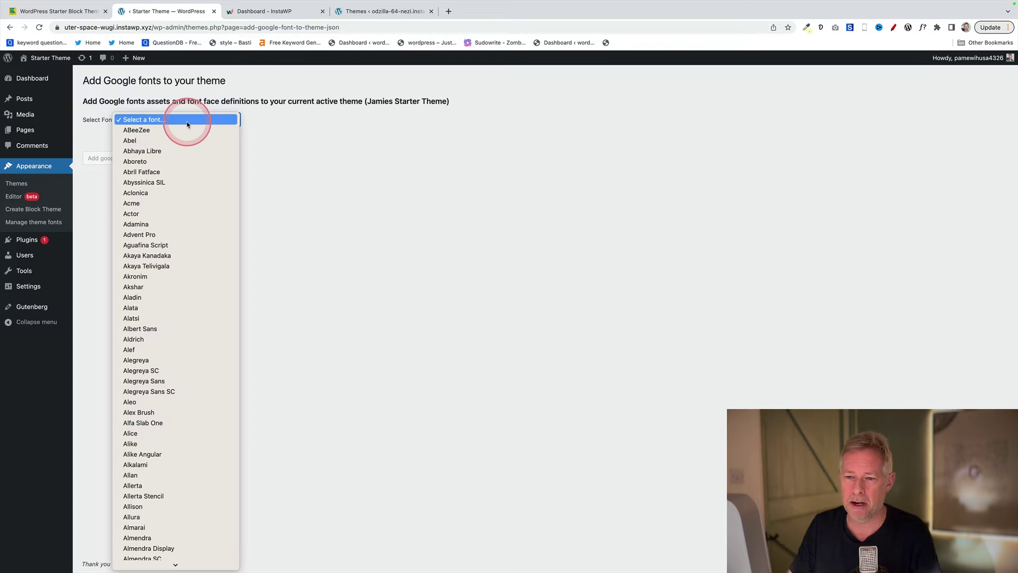
text(tim)
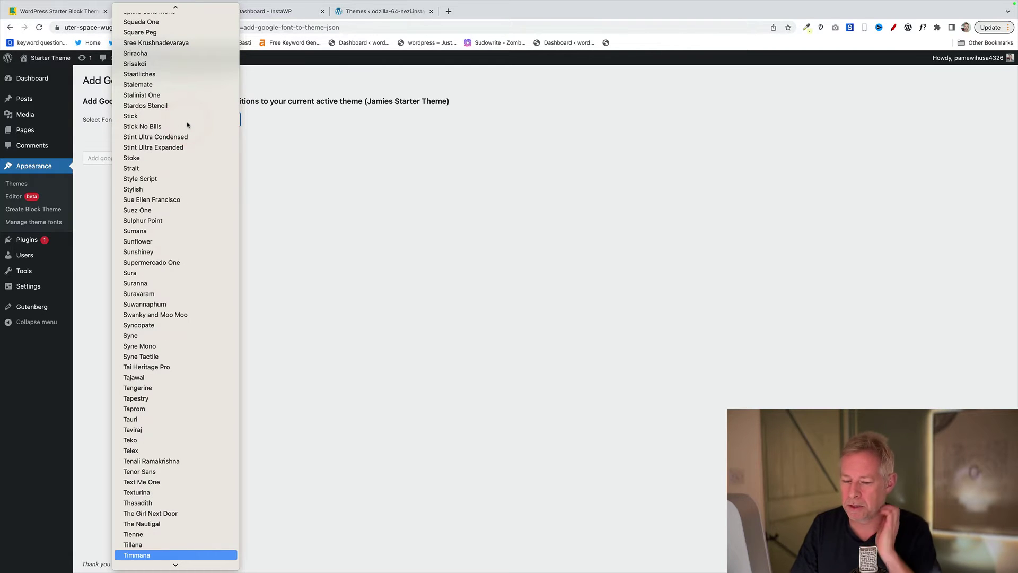
click(141, 293)
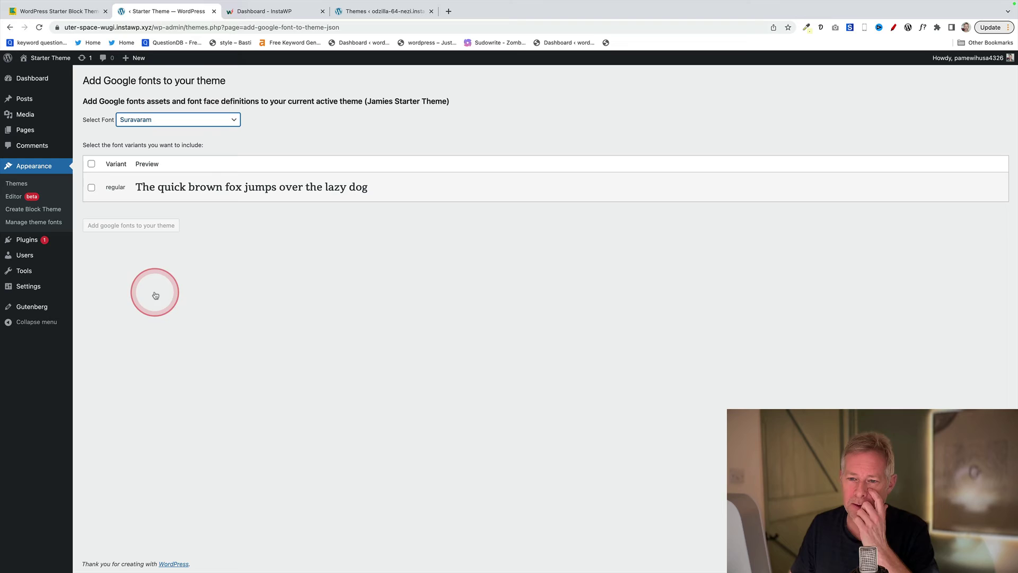
click(91, 189)
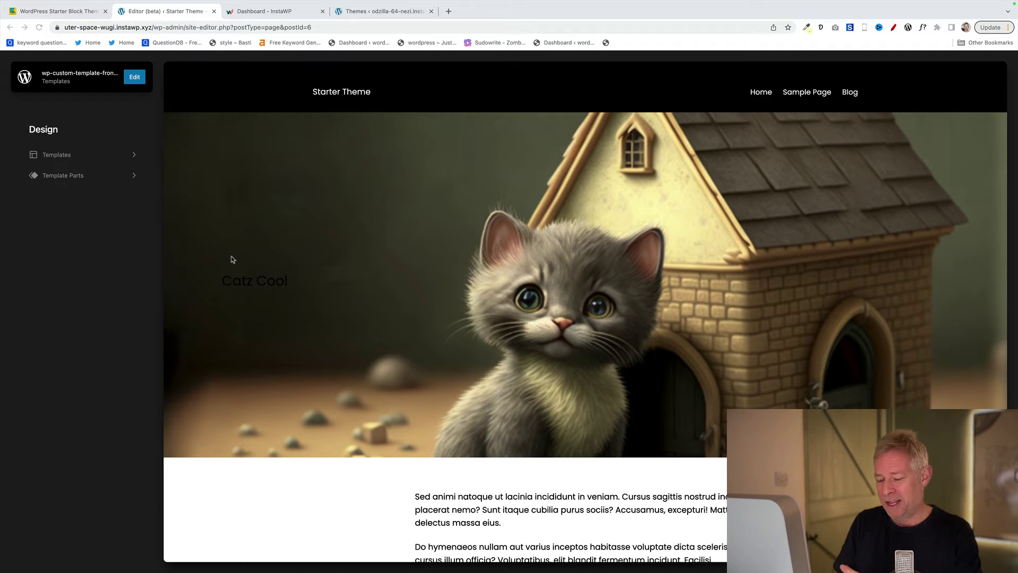
Edit the front-page template and keep Poppins as the global text font in Styles > Typography.
click(134, 78)
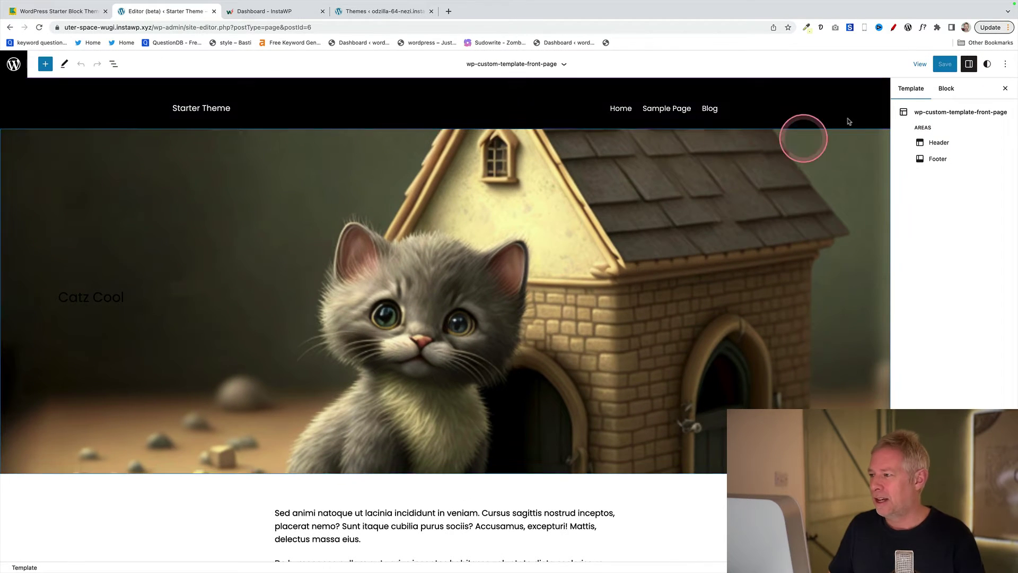
click(986, 65)
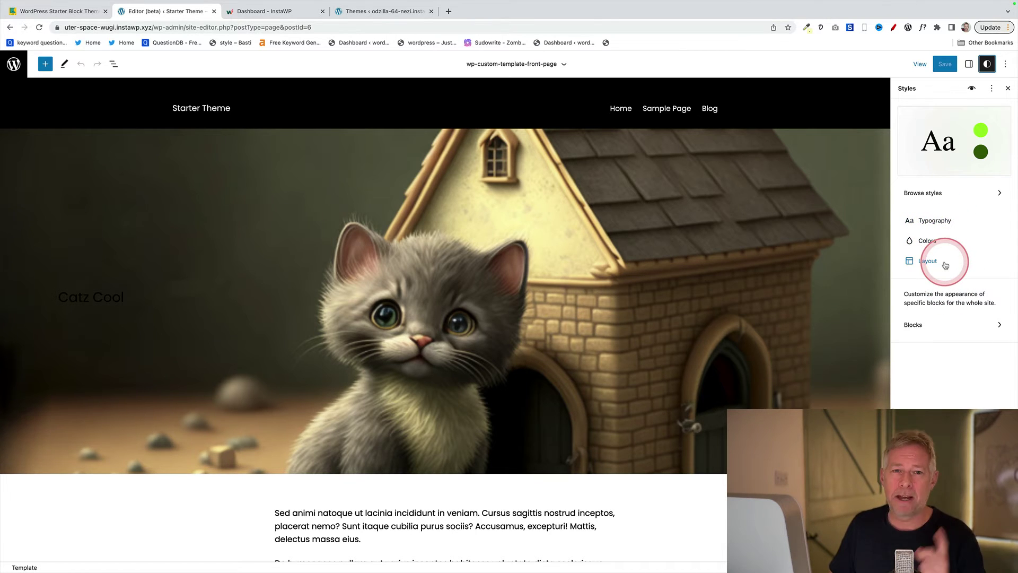
click(937, 222)
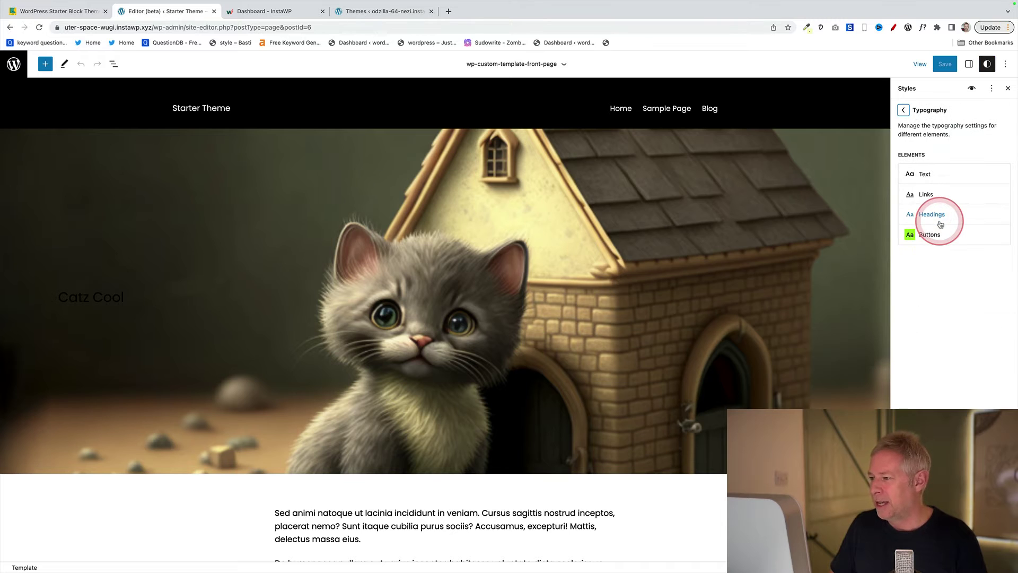
click(942, 179)
click(941, 231)
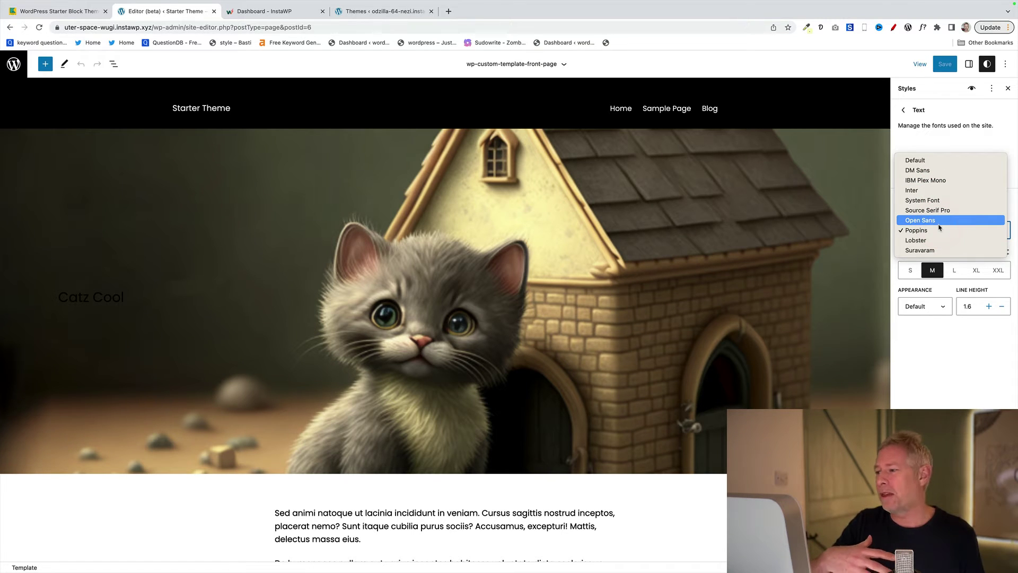
click(933, 230)
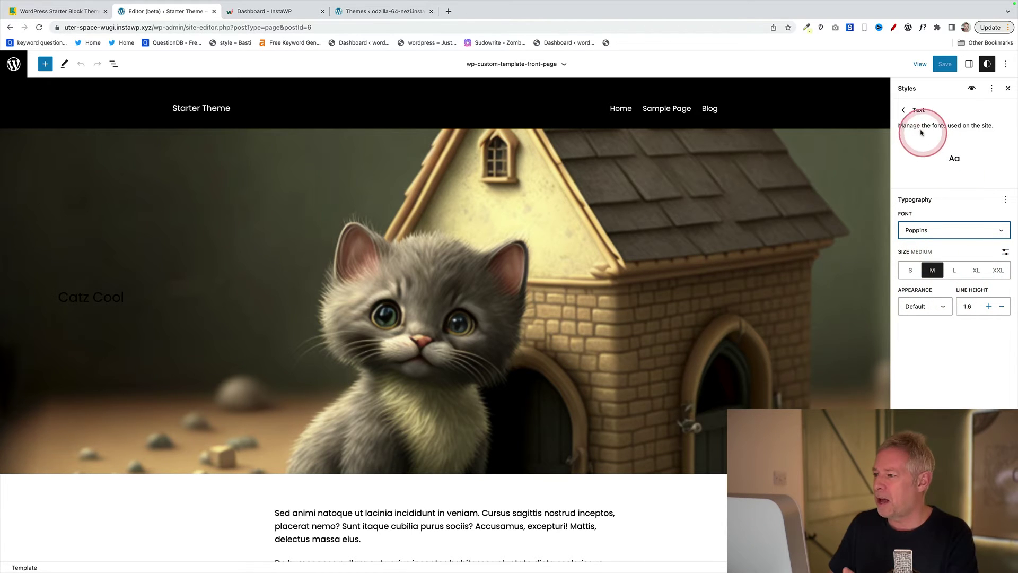
click(904, 111)
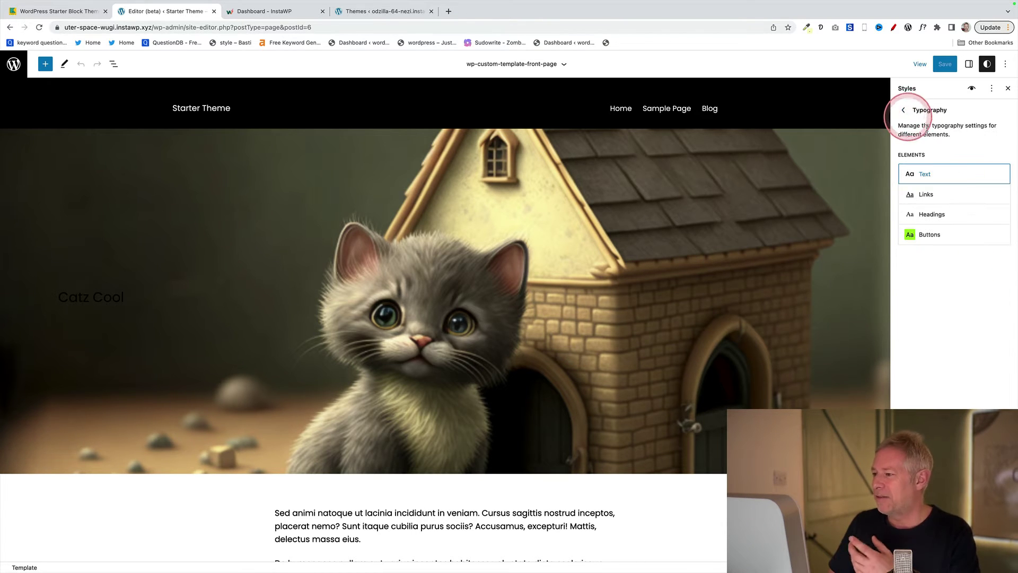
click(903, 110)
Inspect the colour palette, then the Layout settings' 750 content width value.
click(932, 235)
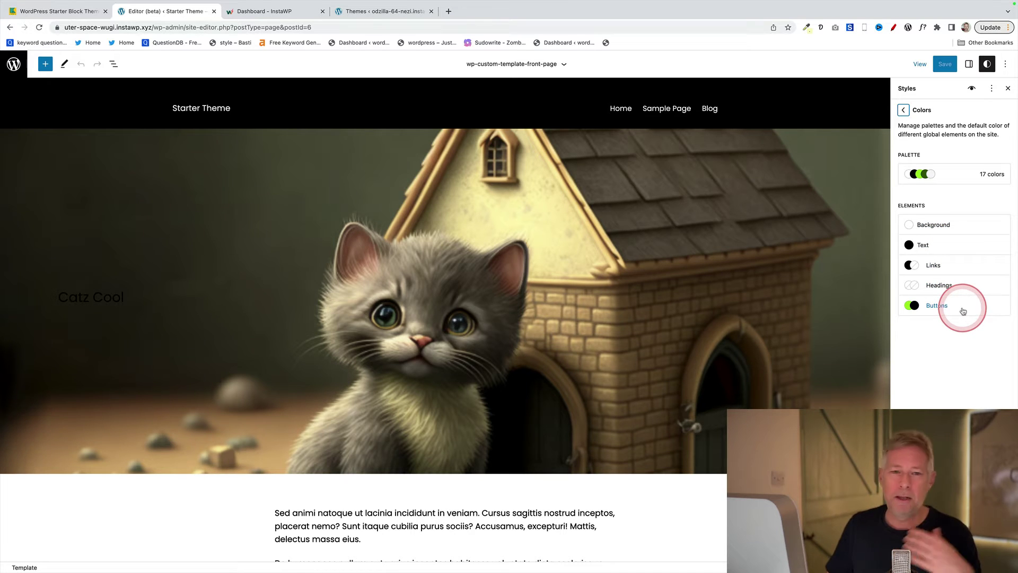
click(903, 111)
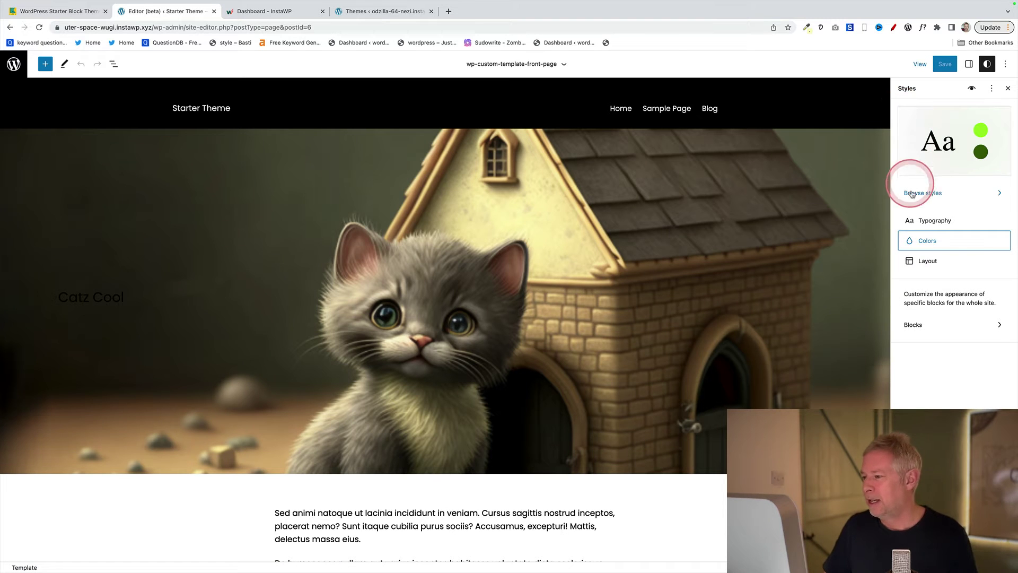
click(926, 260)
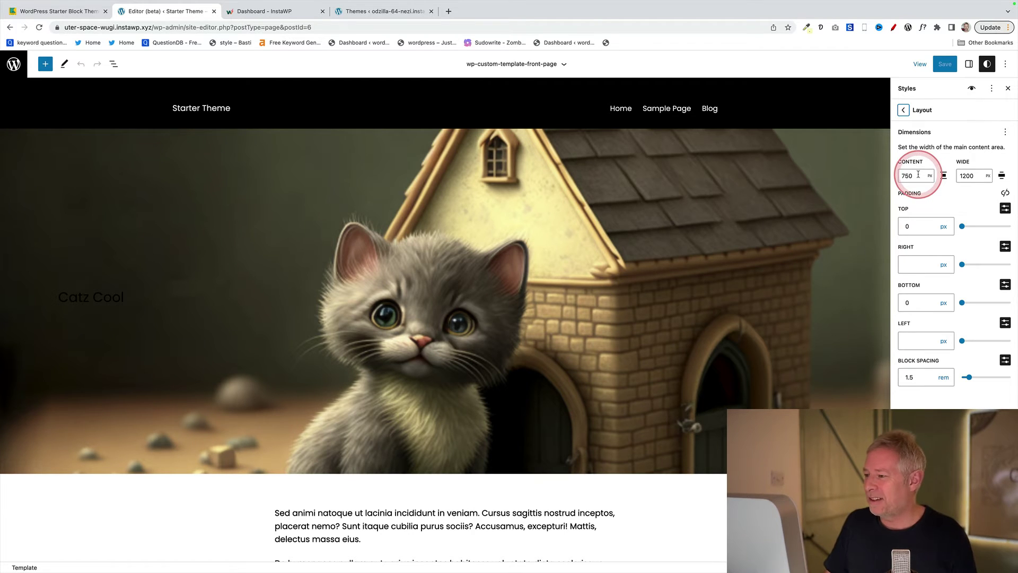
double_click(916, 175)
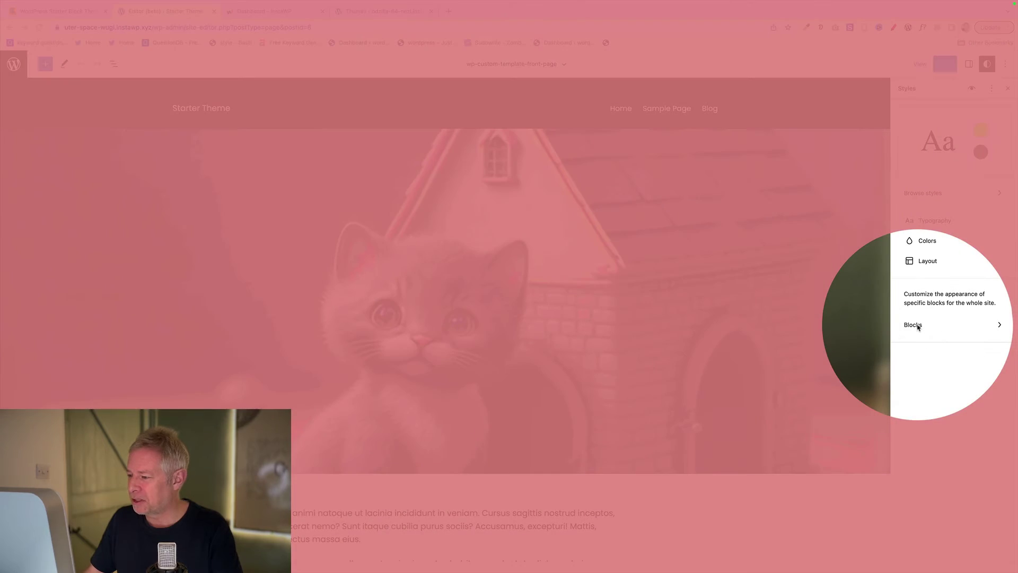
Open the per-block styles and view the Button block's style settings.
click(926, 326)
click(946, 324)
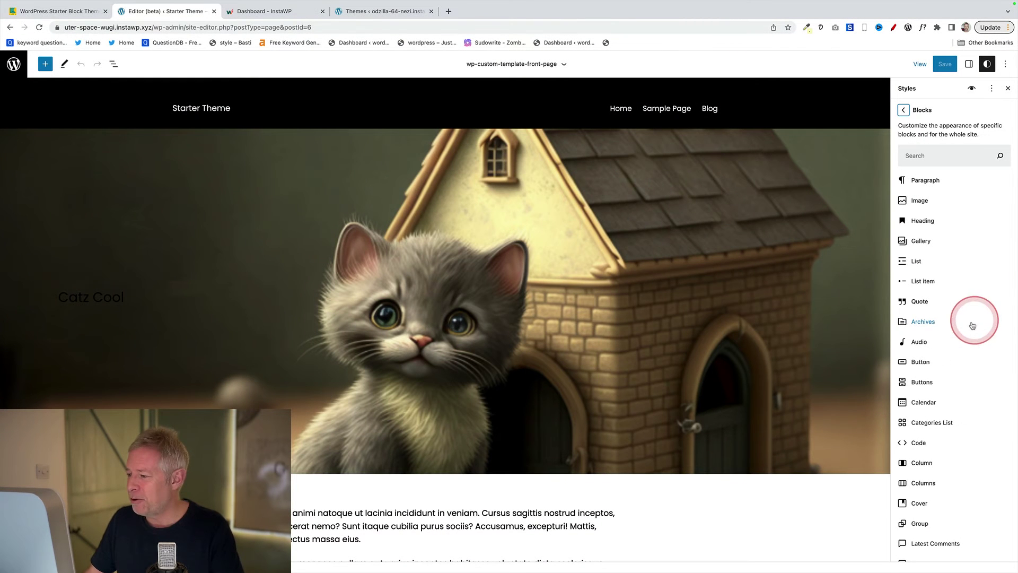
click(931, 363)
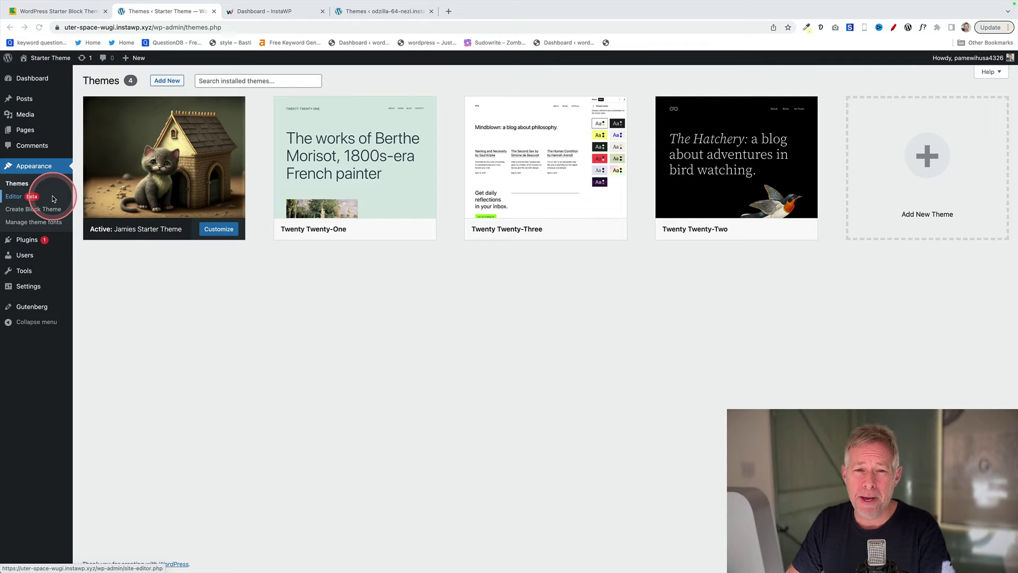
Open the site editor and bring up the theme's templates list.
click(13, 199)
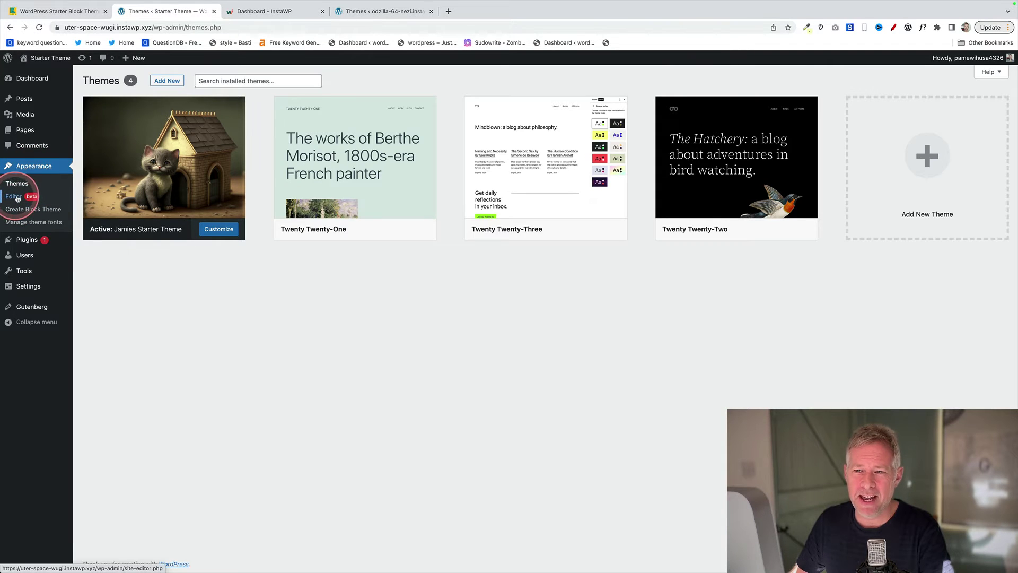
click(31, 199)
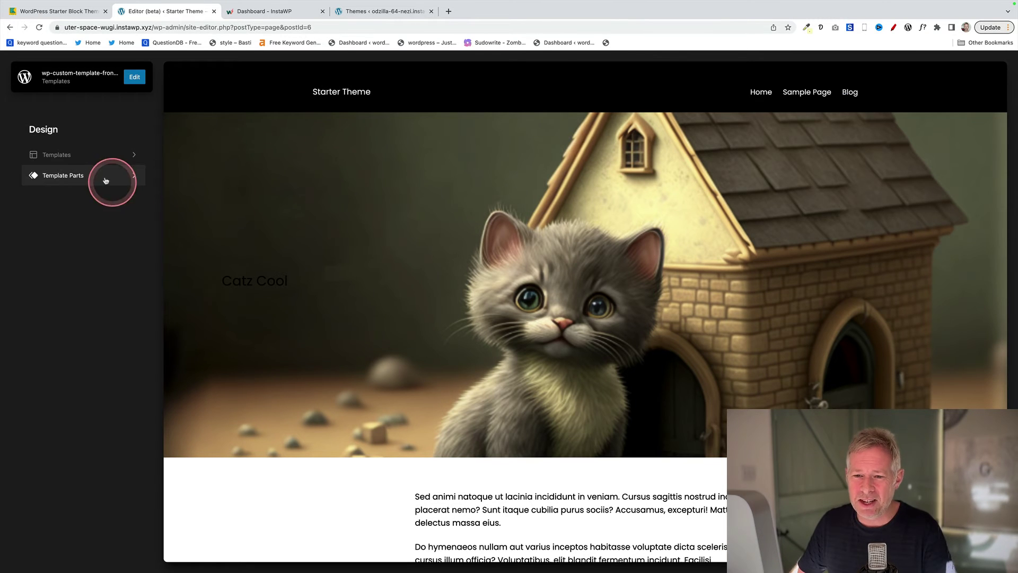
click(76, 159)
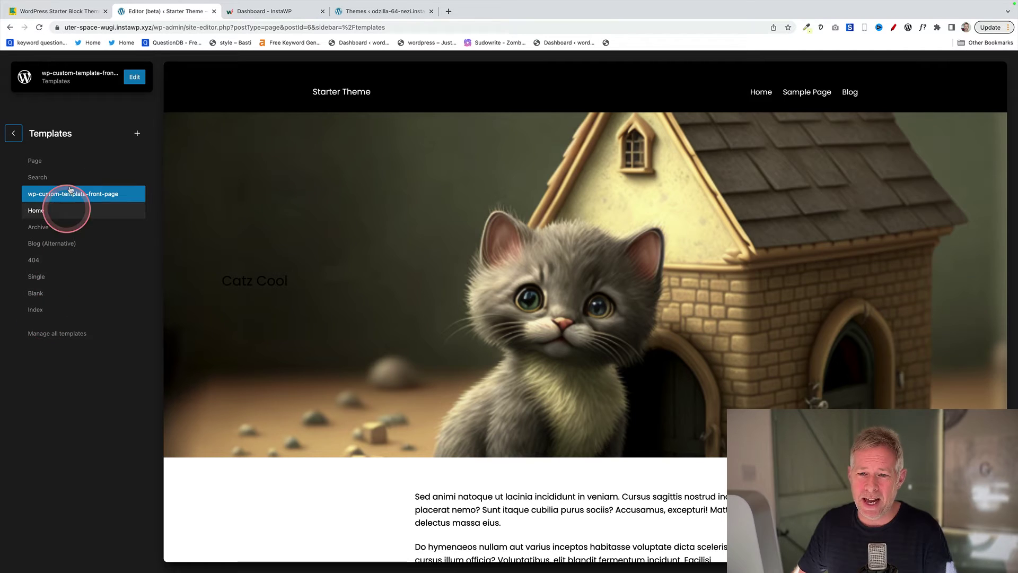
Preview and briefly edit the Page template, then switch to previewing the 404 template.
click(53, 160)
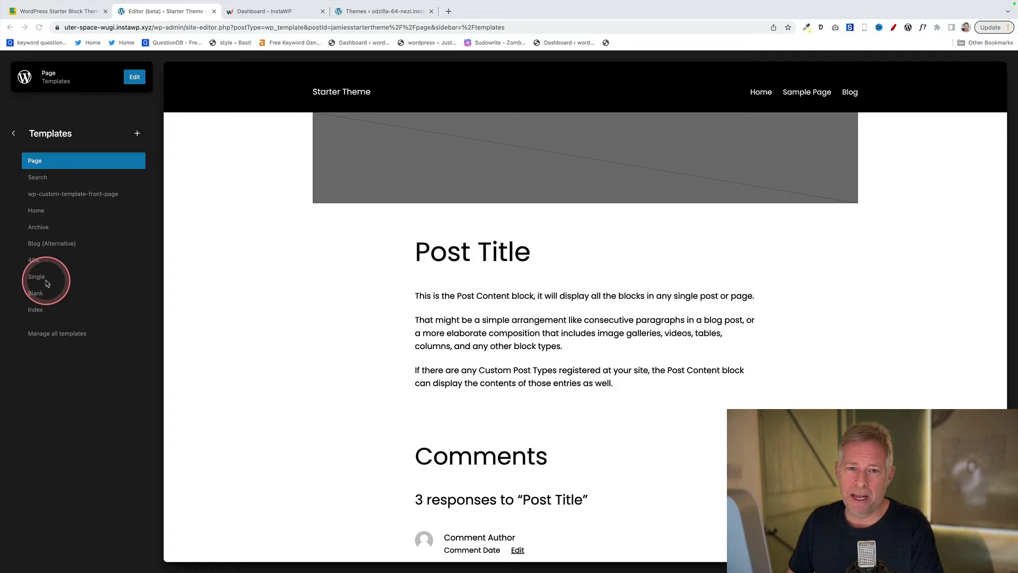
click(135, 76)
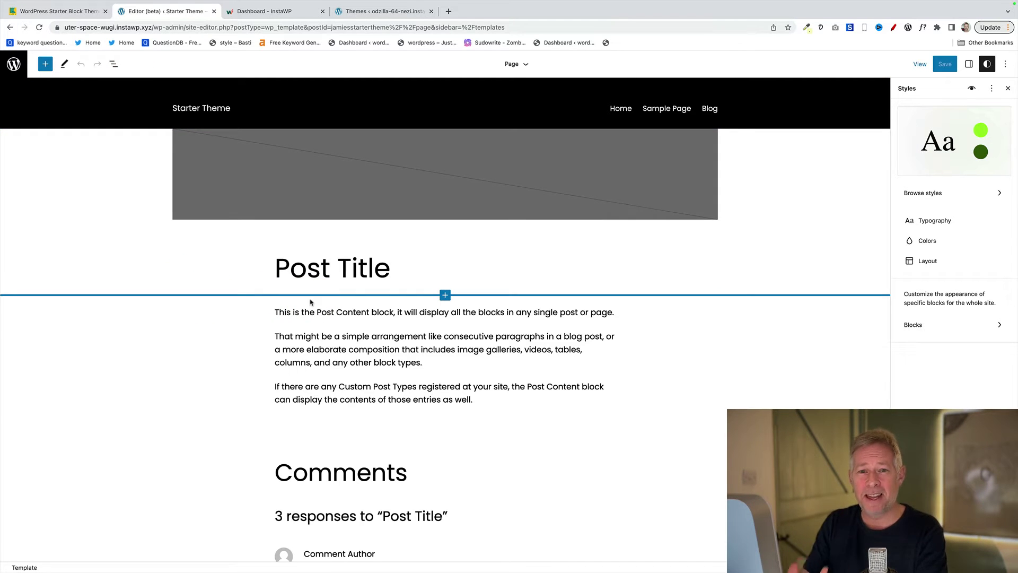
click(141, 358)
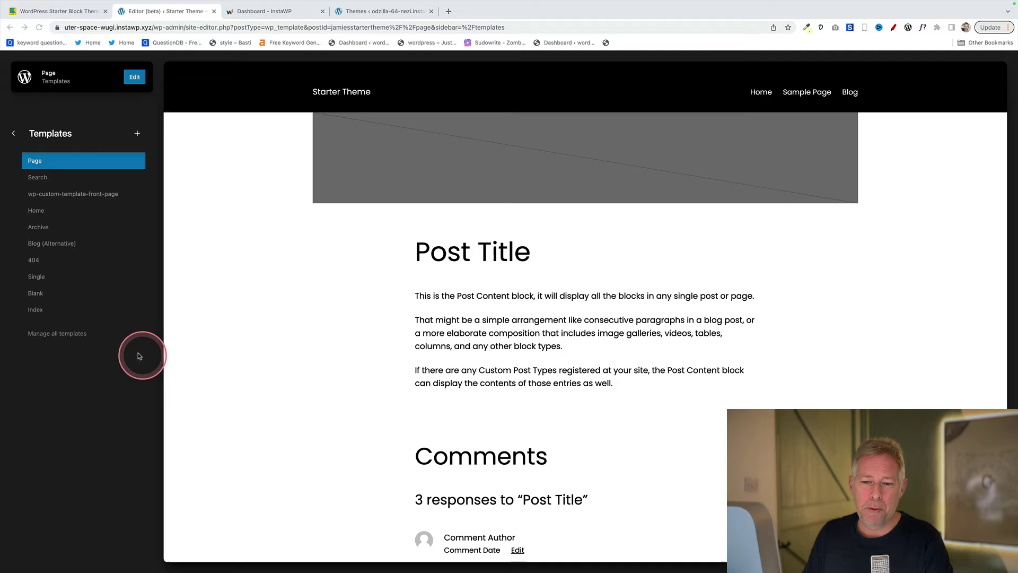
click(34, 261)
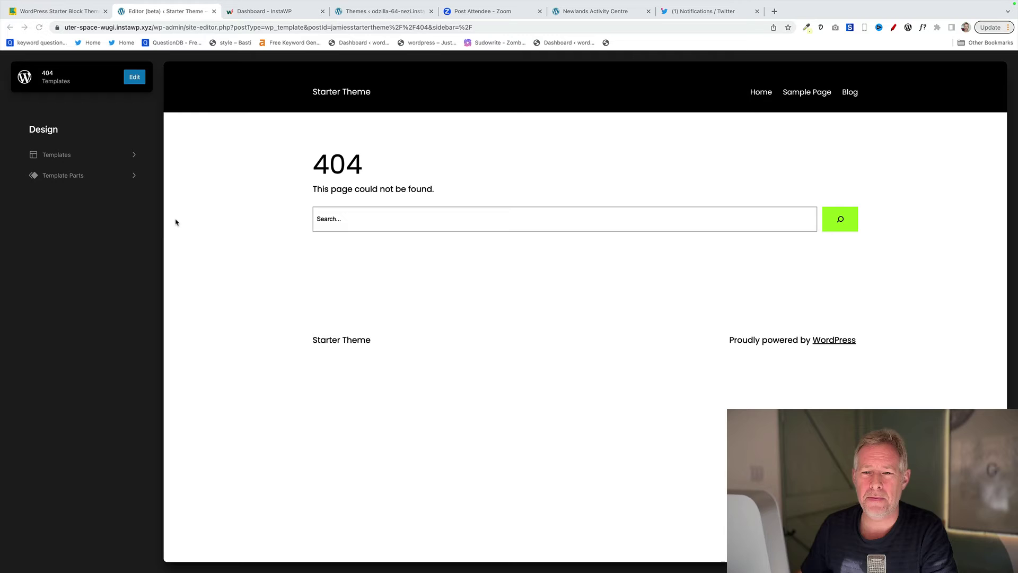
Open the Header template part in the editor, then return and preview another template part.
click(60, 164)
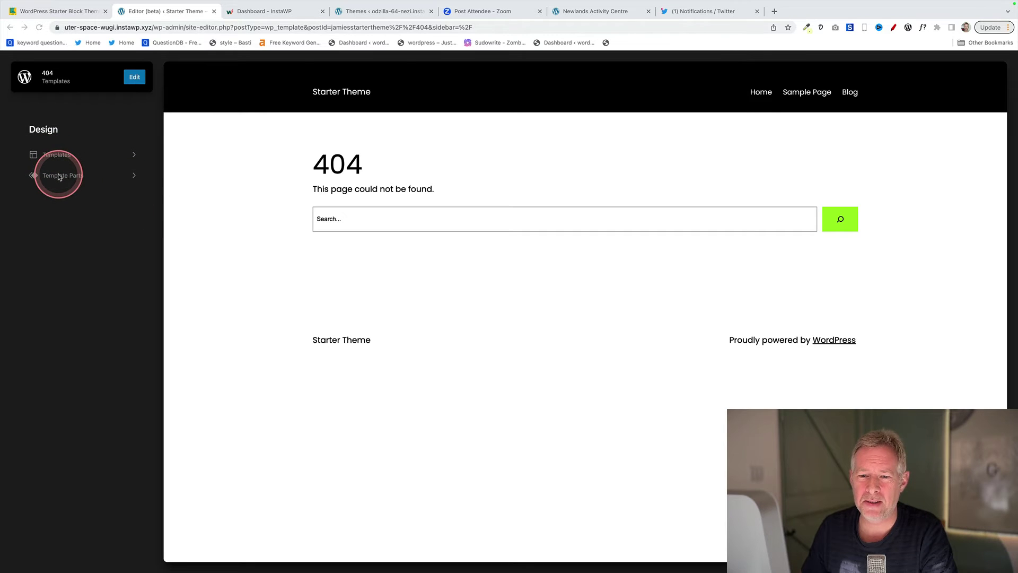
click(59, 176)
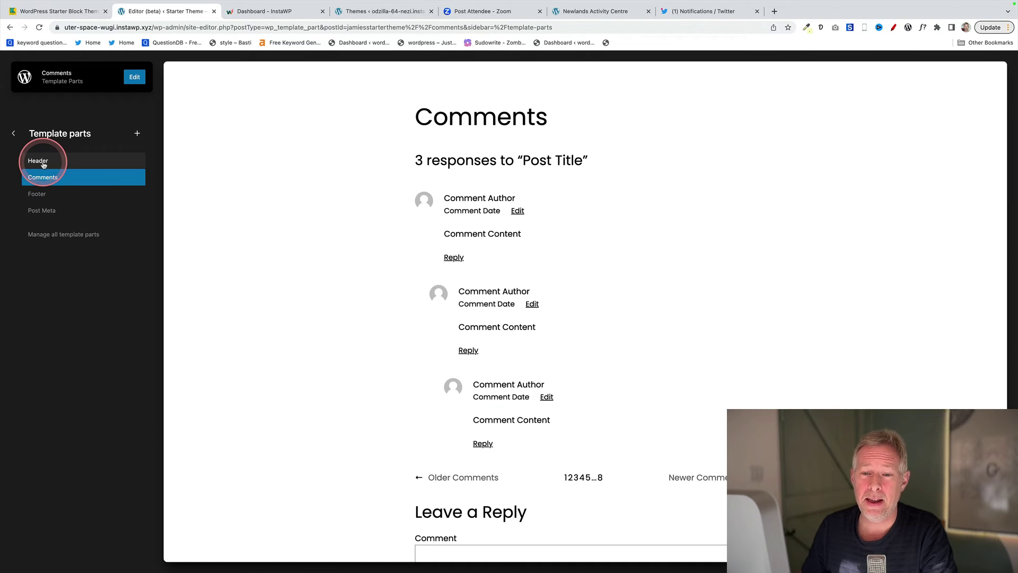
click(43, 165)
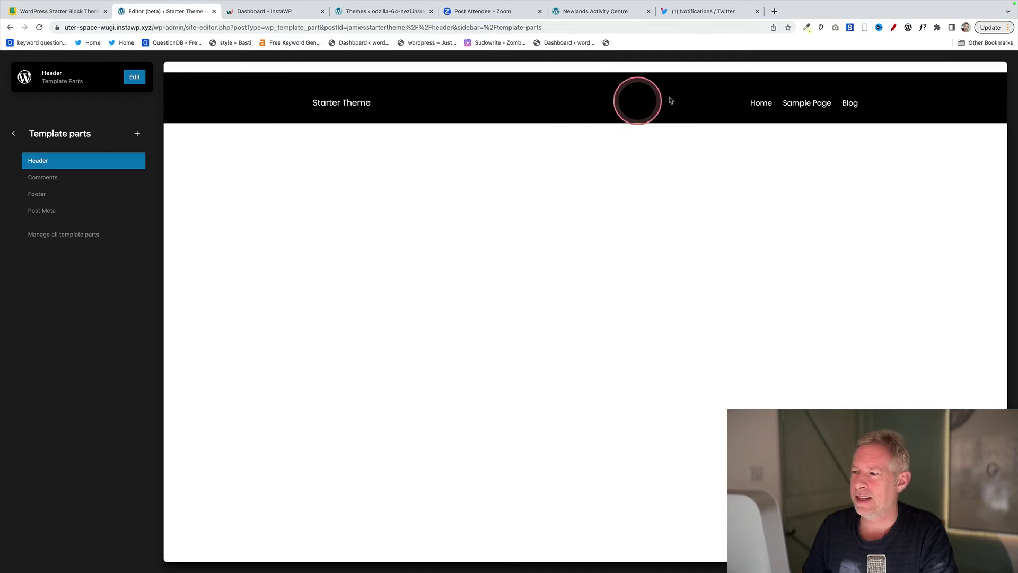
click(135, 77)
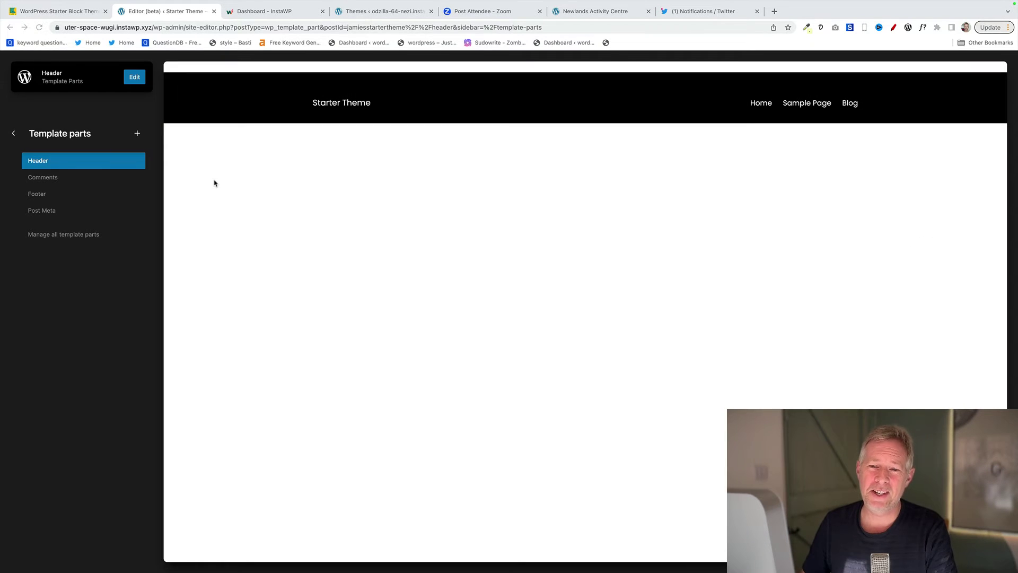
click(138, 80)
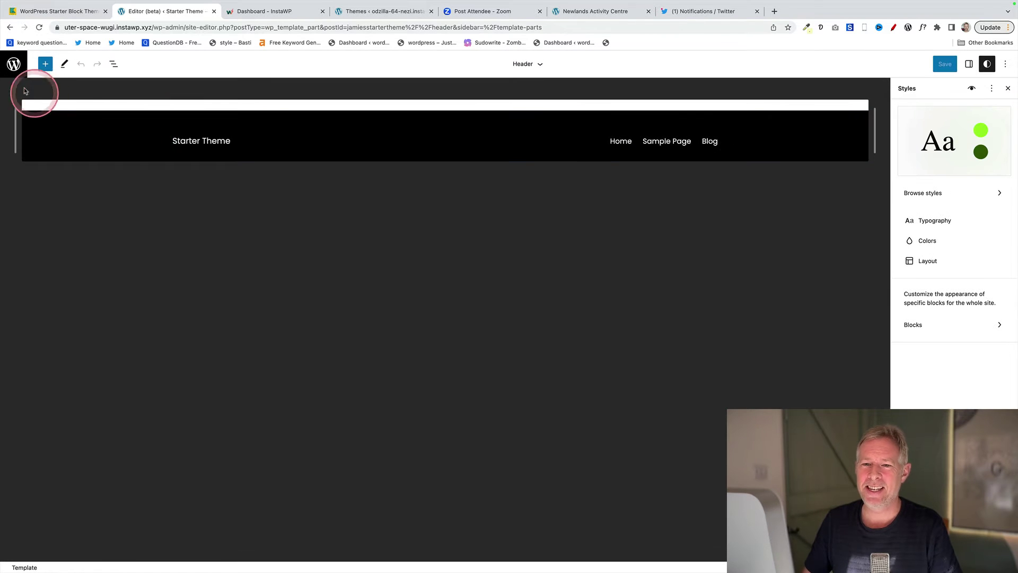
click(16, 68)
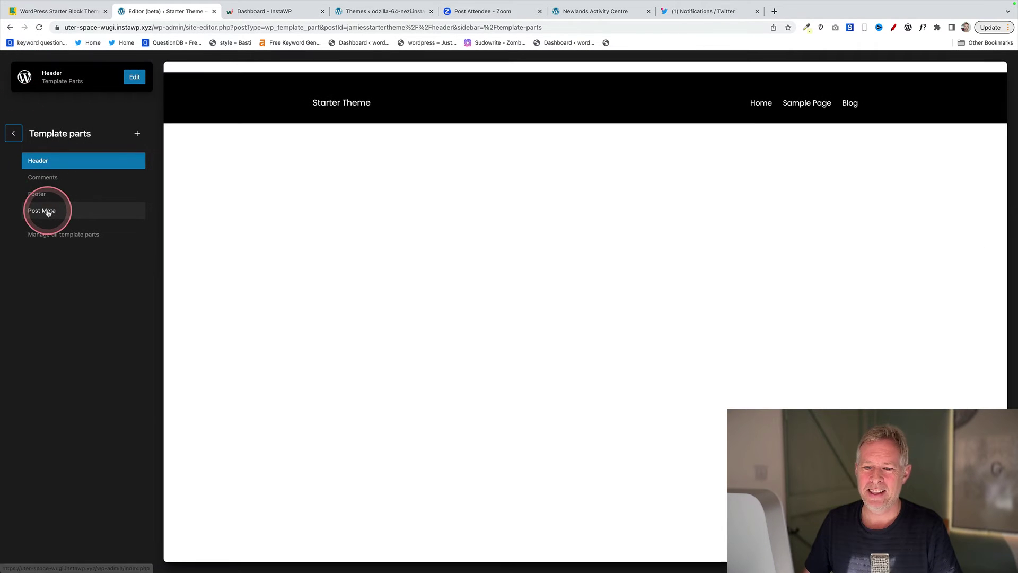
click(41, 194)
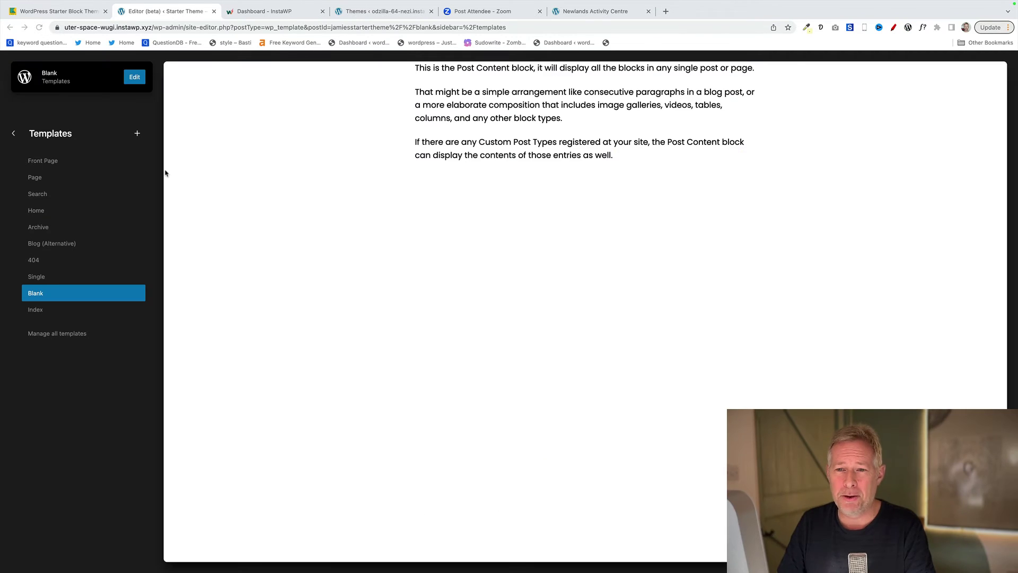
Add a new custom template named 'Front Page'.
click(138, 135)
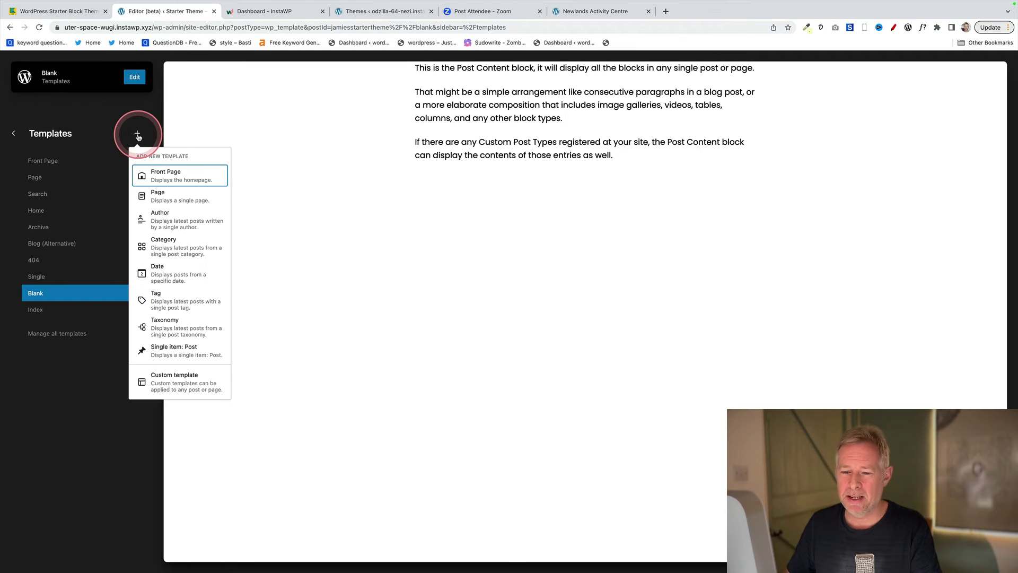
click(172, 385)
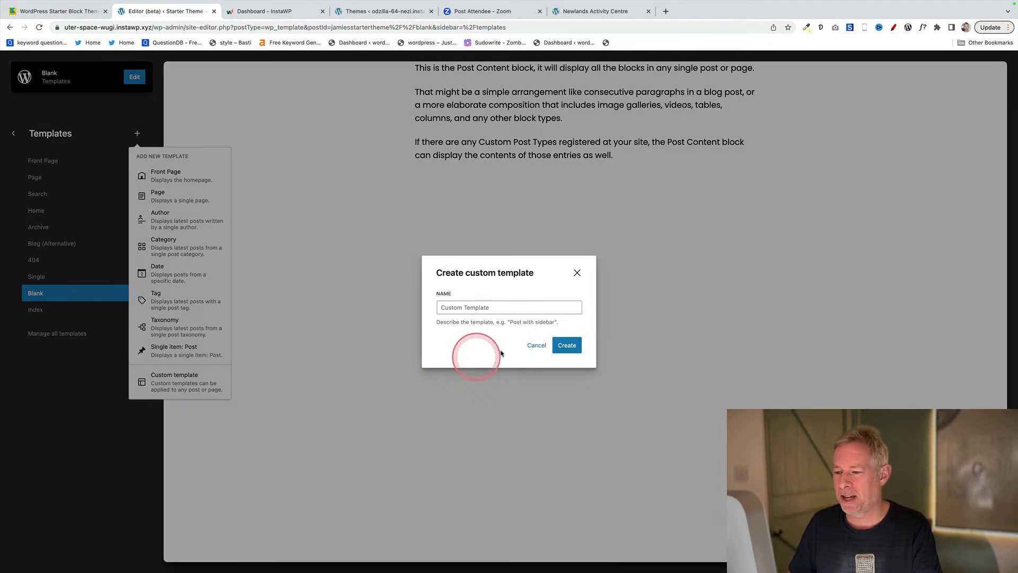
click(504, 309)
text(Fr)
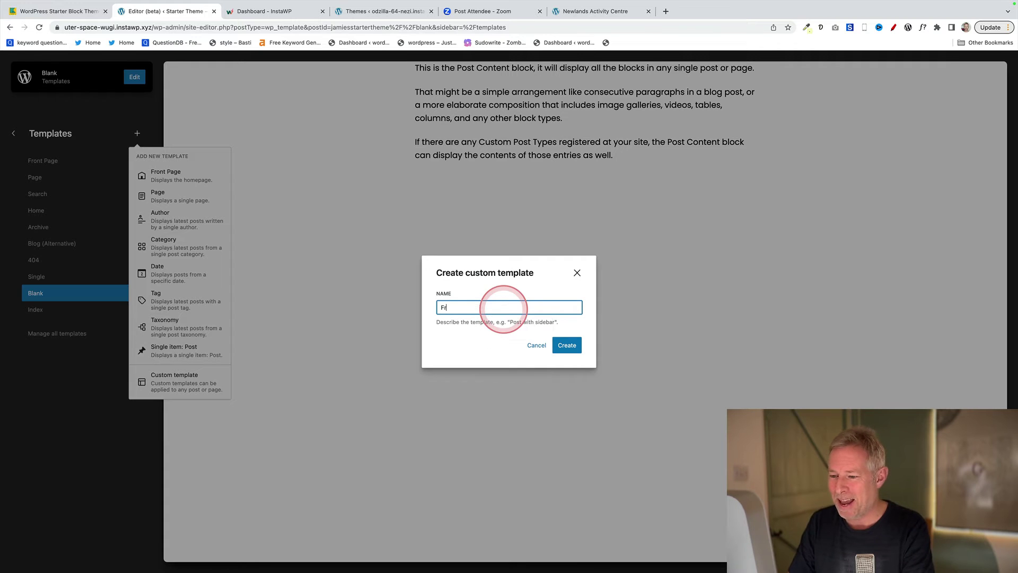
text(ont Page)
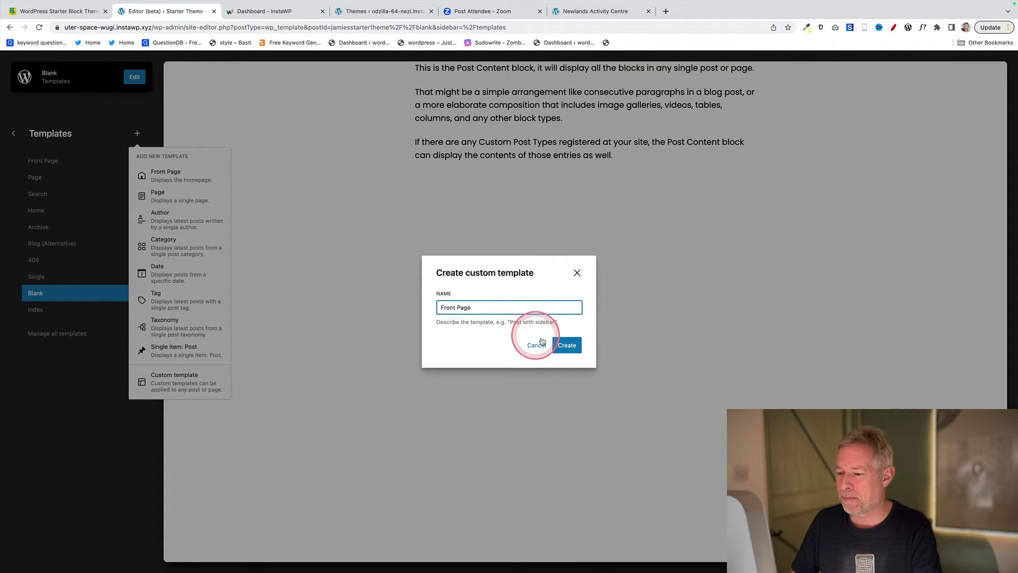
click(561, 344)
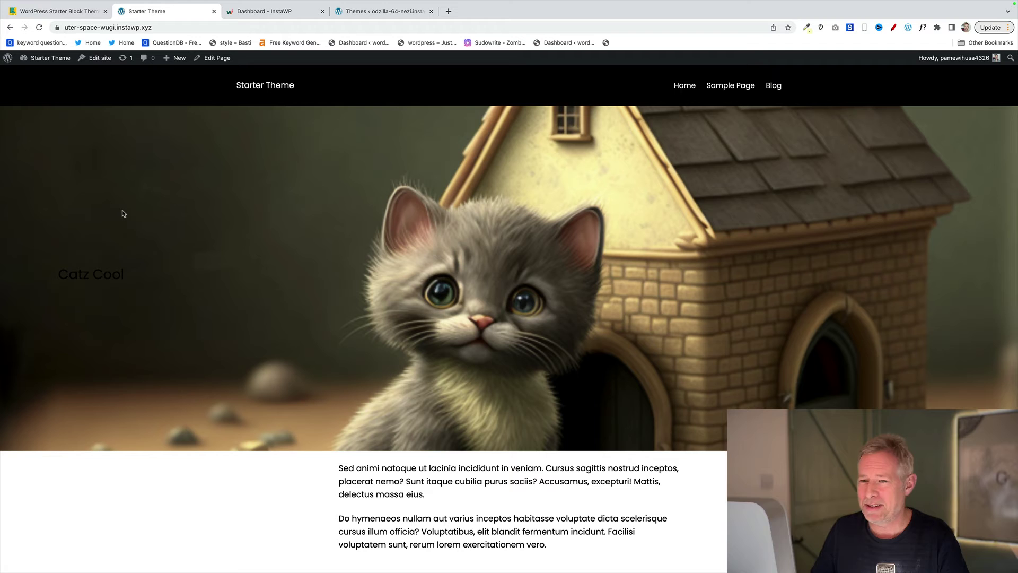
Go to the Dashboard and open Appearance > Create Block Theme.
click(48, 58)
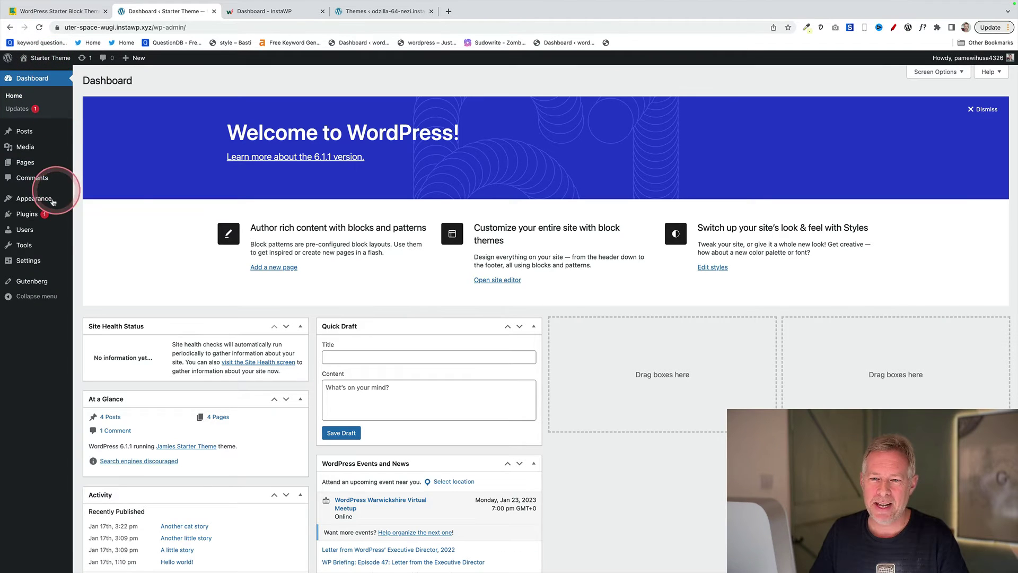
mouse_move(34, 198)
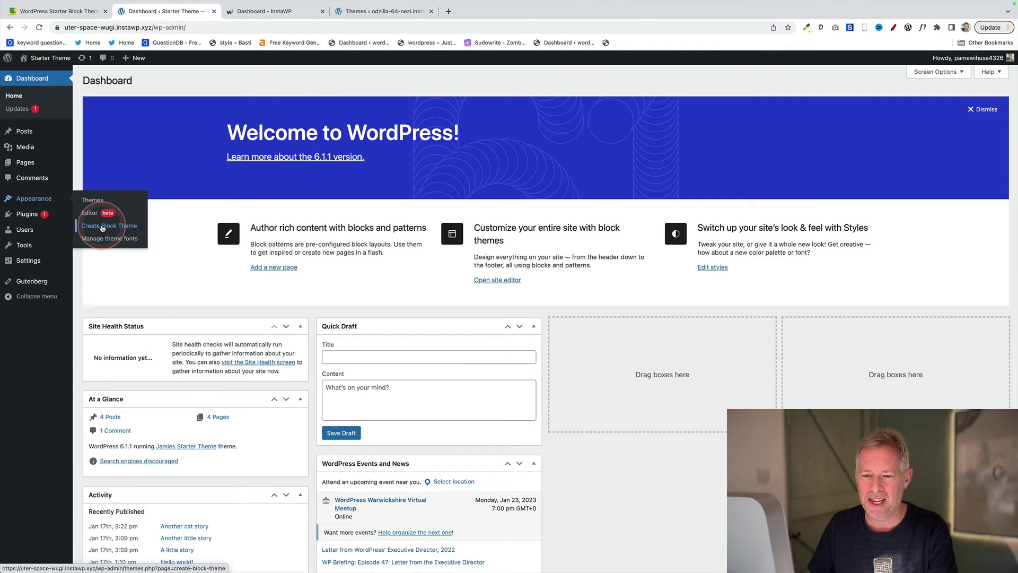
click(103, 227)
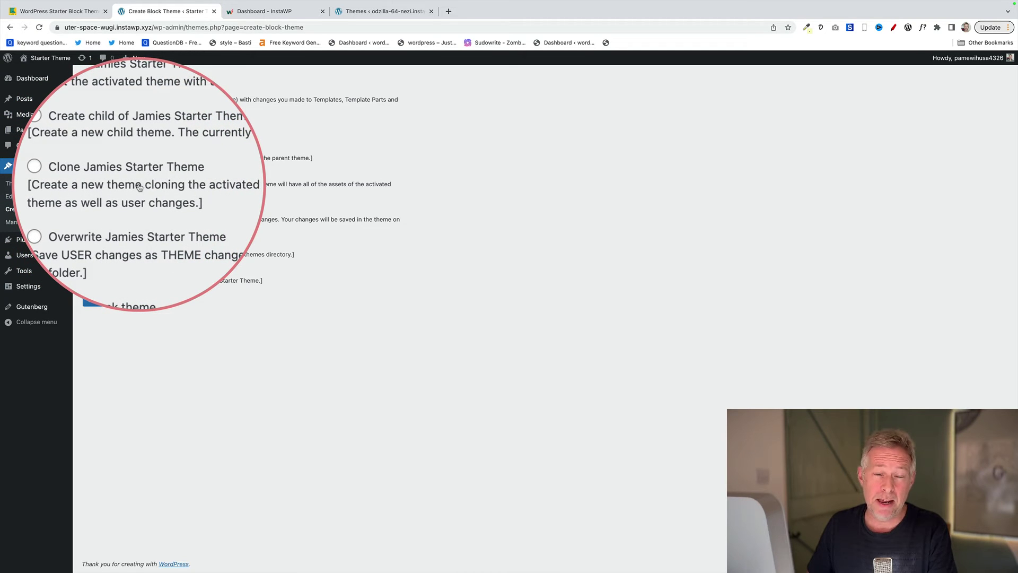
Clone the starter theme as The Purrfect Theme with description, URIs and author, and generate it.
click(86, 175)
click(473, 107)
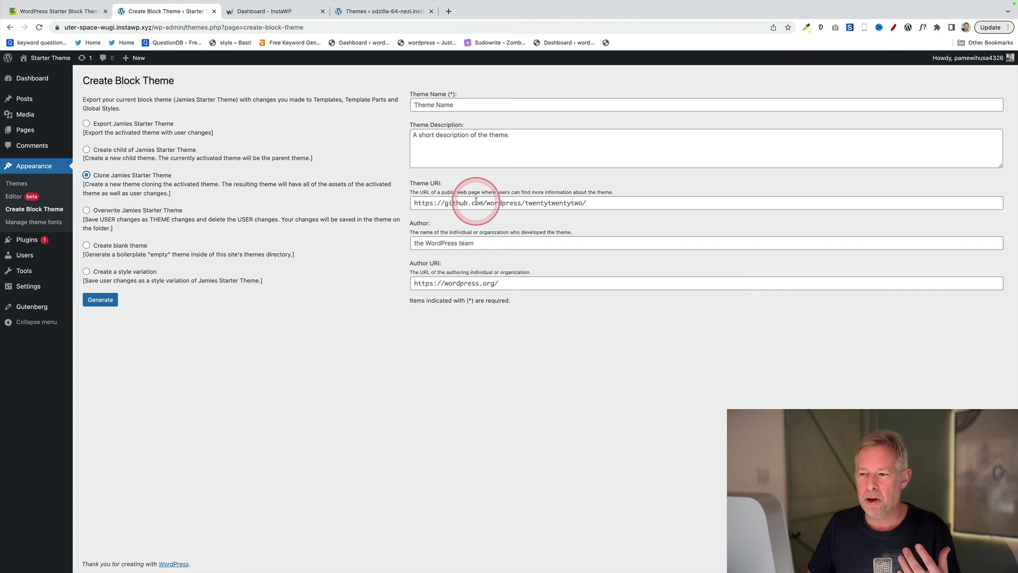
click(467, 245)
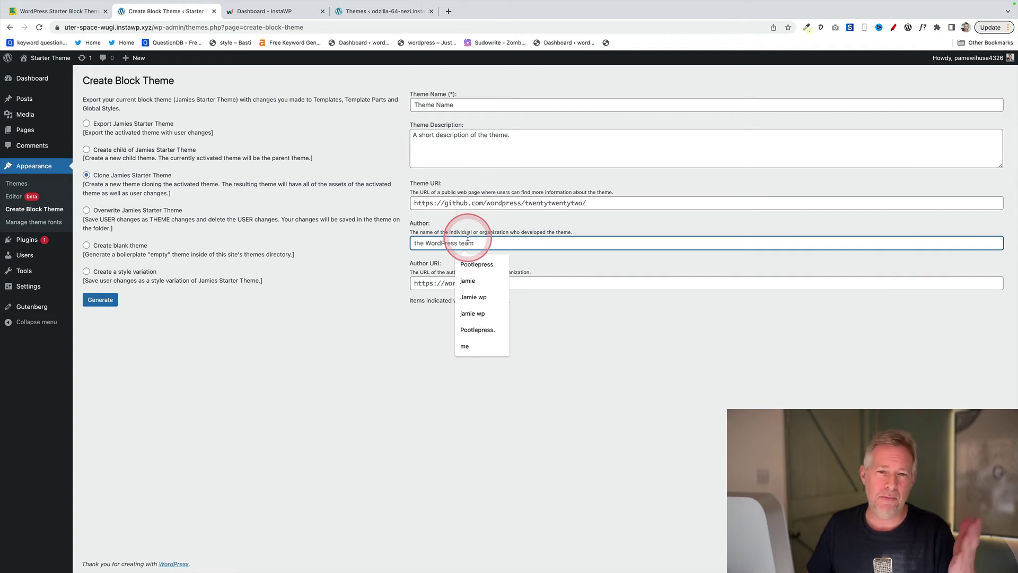
click(439, 281)
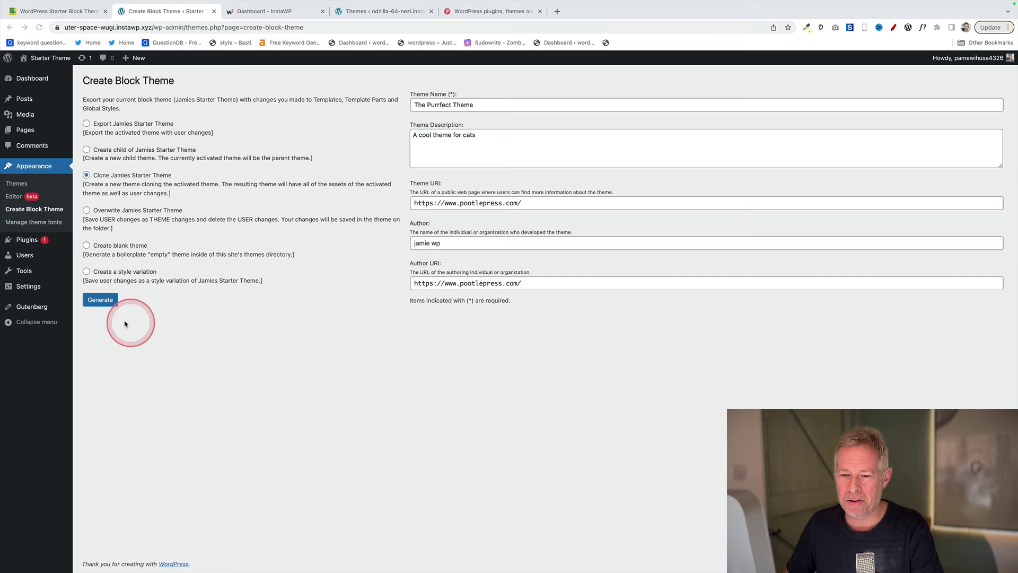
click(104, 300)
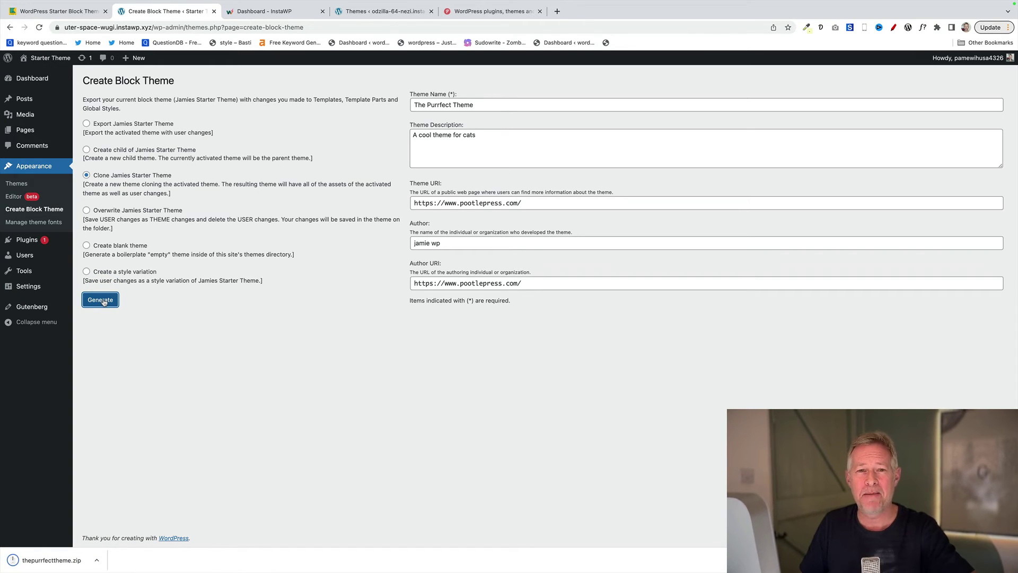
Move the downloaded thepurrfecttheme.zip onto the desktop.
click(293, 468)
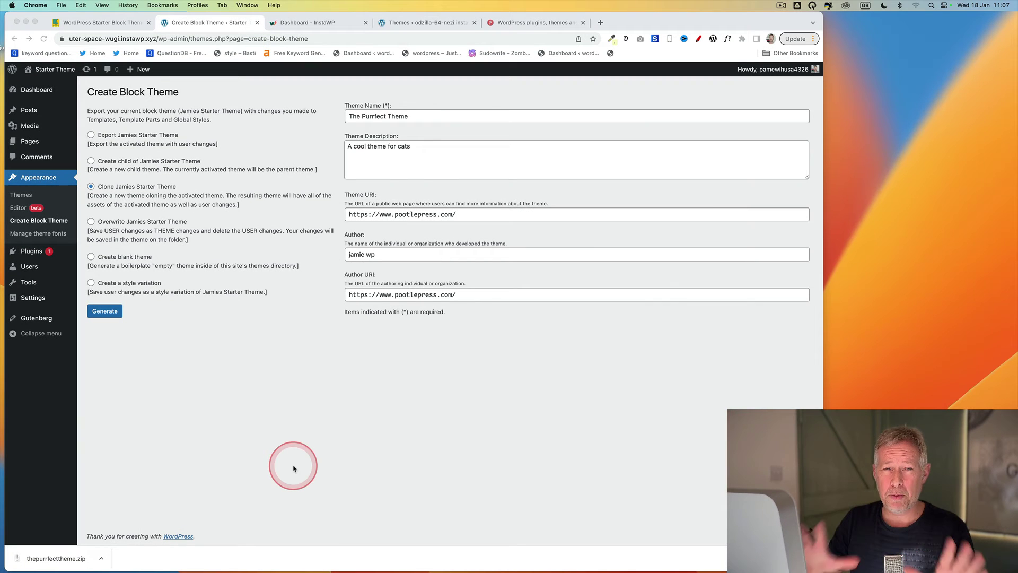
click(278, 469)
click(65, 554)
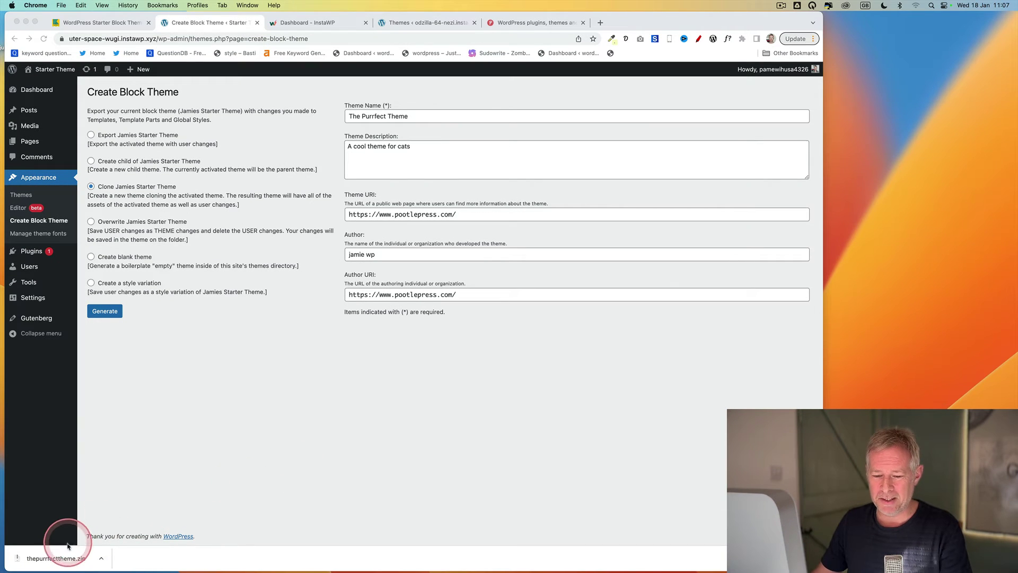
drag(64, 554, 847, 272)
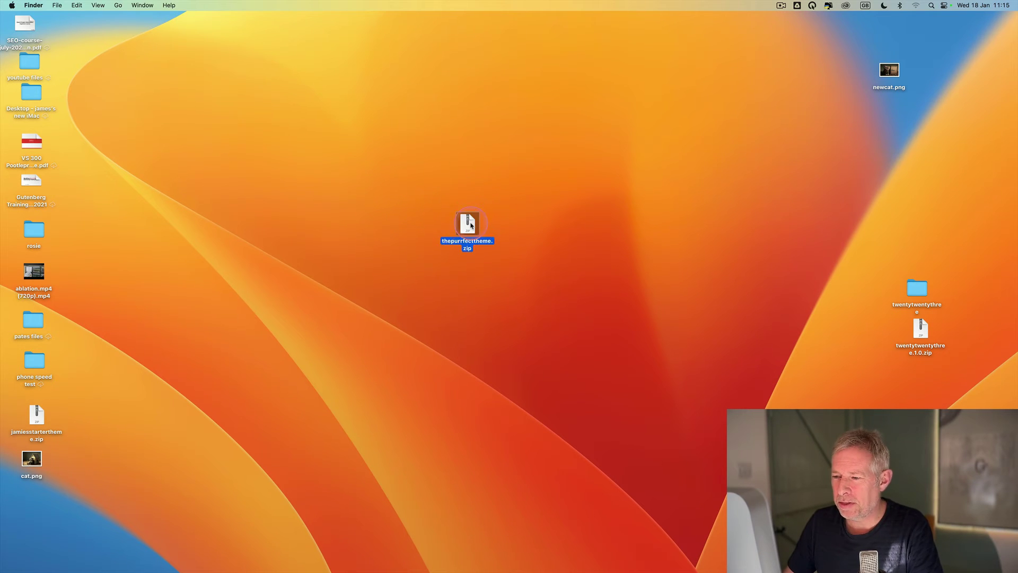
Unzip the theme and replace its old screenshot with newcat.png renamed to 'screenshot'.
double_click(470, 225)
drag(470, 217, 464, 152)
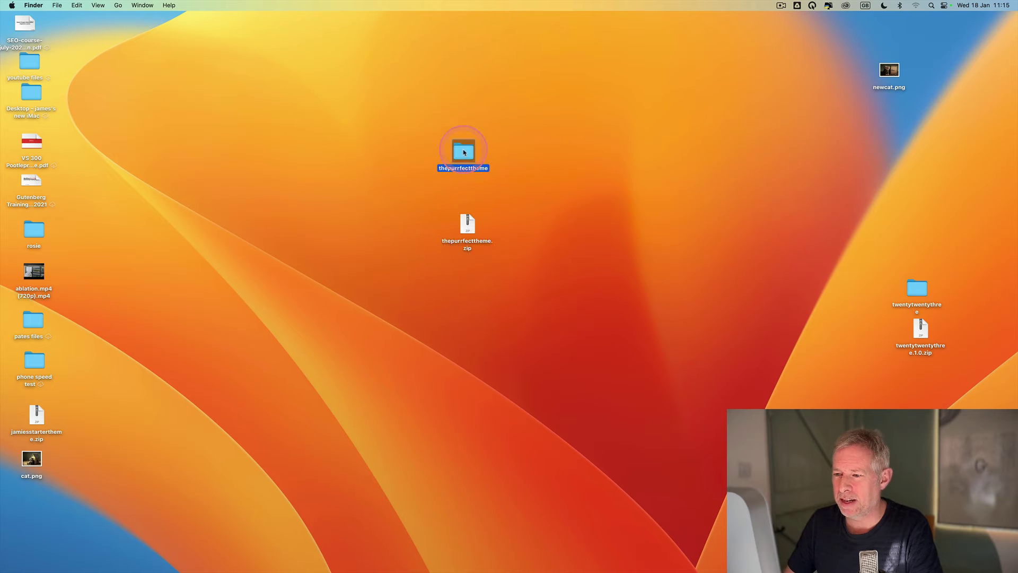
double_click(463, 153)
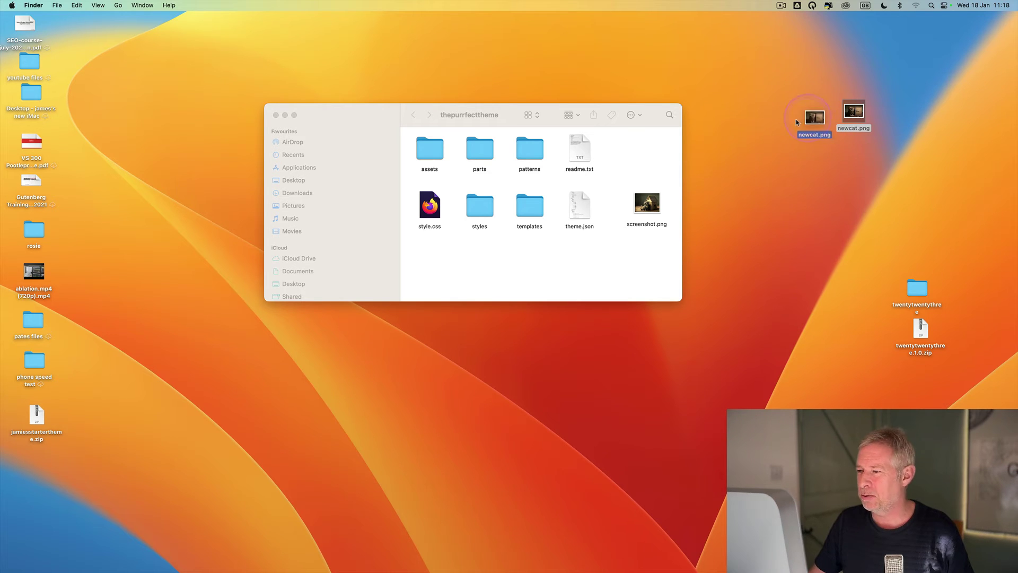
drag(796, 122, 642, 160)
click(648, 211)
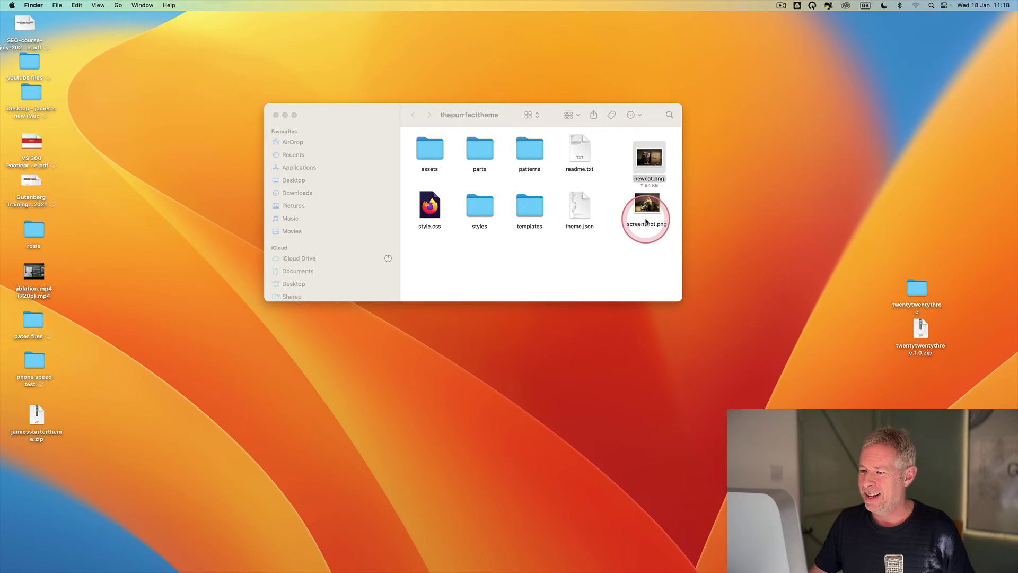
key(super+BackSpace)
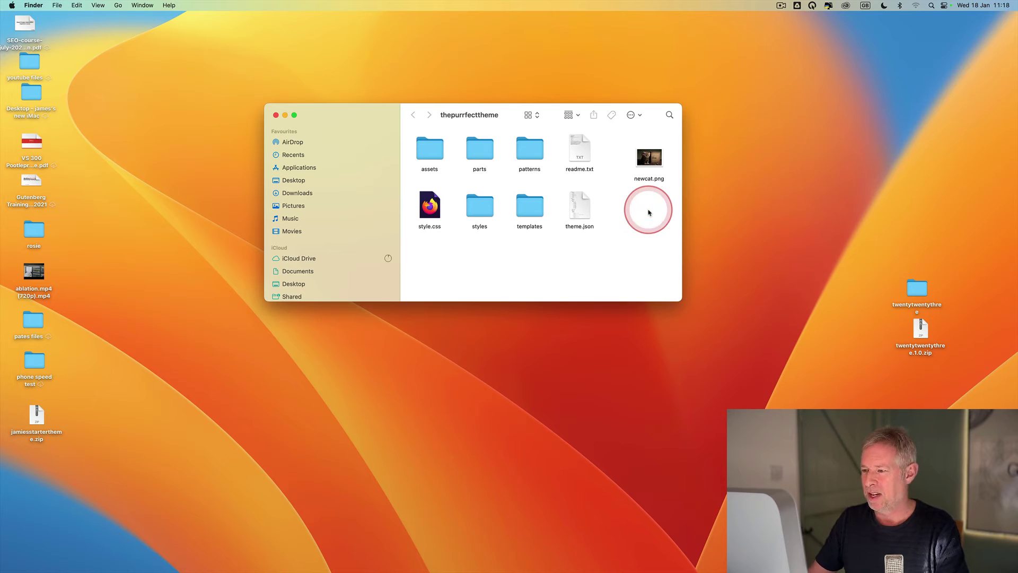
click(644, 183)
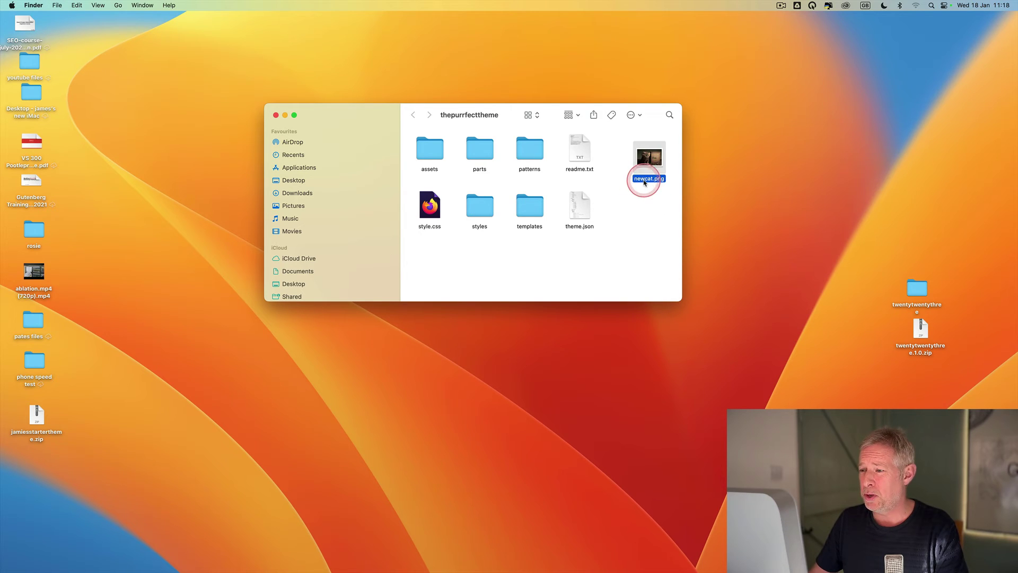
text(sc)
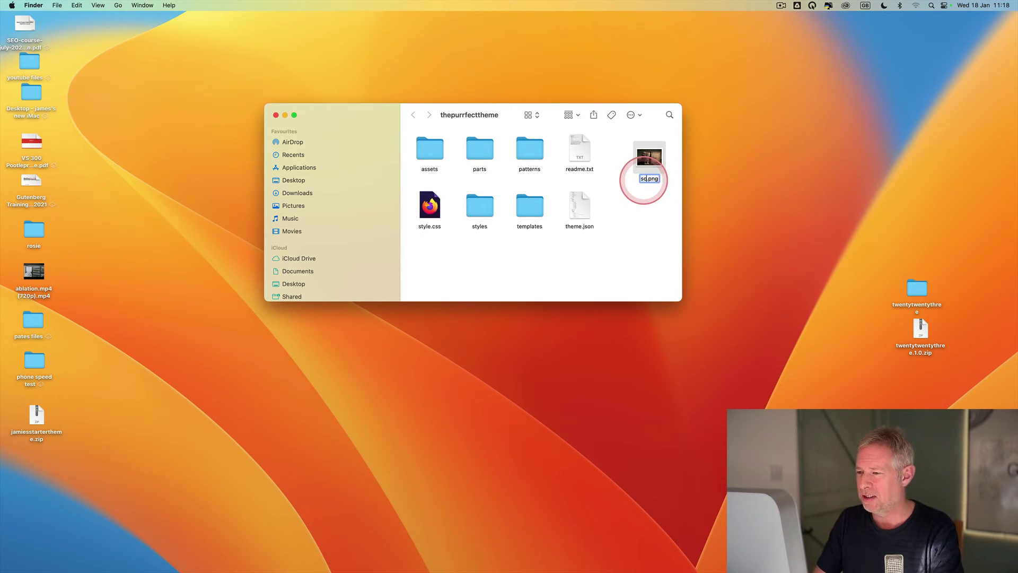
text(reenshot)
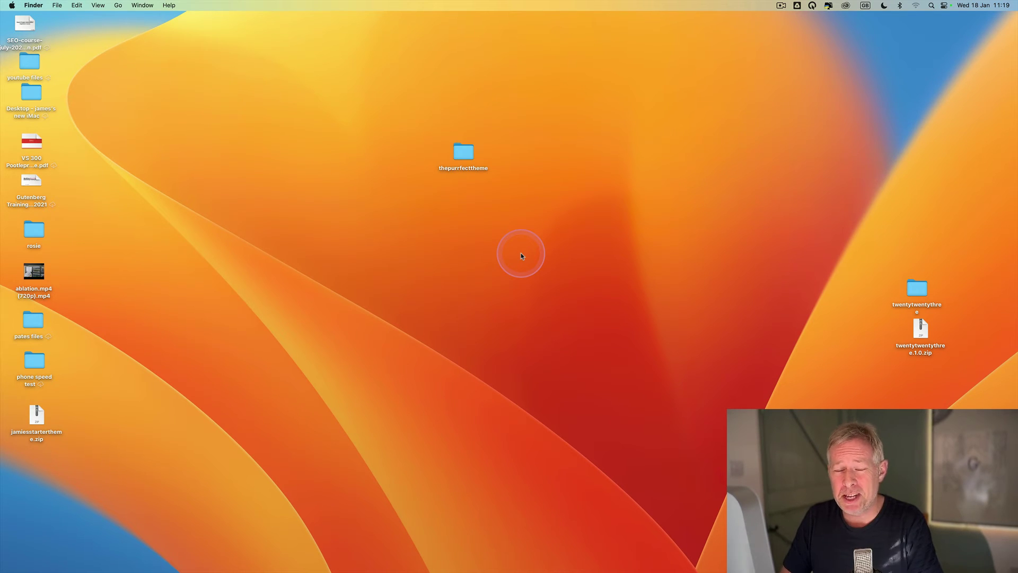
Compress the thepurrfecttheme folder into a zip and move it aside on the desktop.
click(456, 156)
right_click(456, 156)
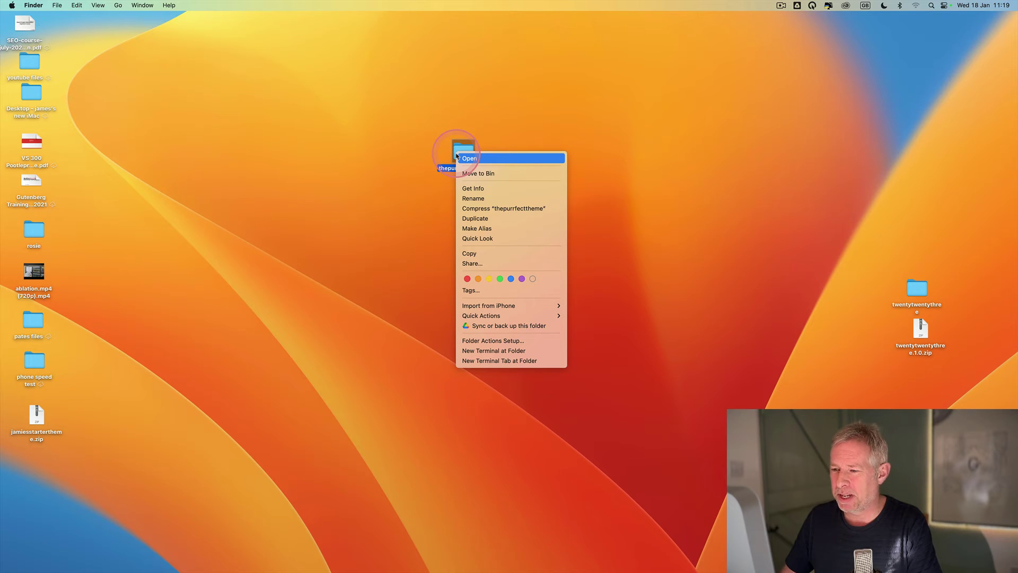
click(497, 207)
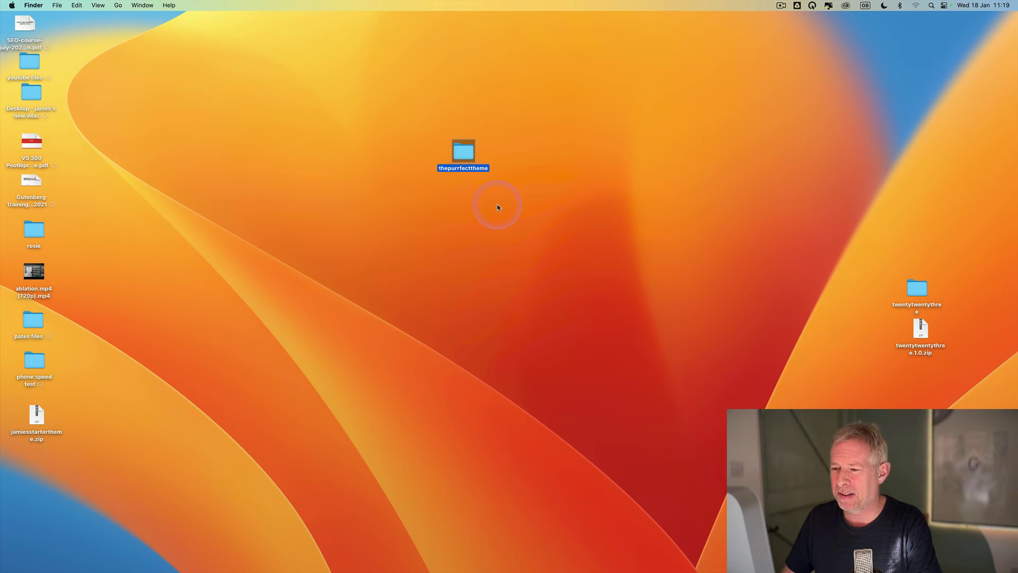
drag(473, 162, 336, 177)
Upload and install thepurrfecttheme.zip through Themes > Add New > Upload Theme.
click(716, 472)
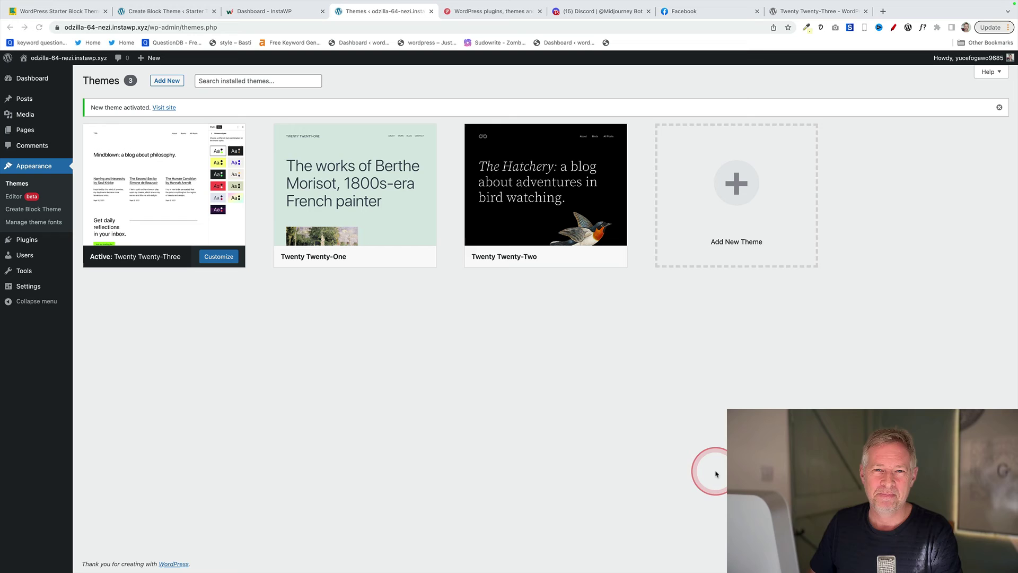
click(736, 190)
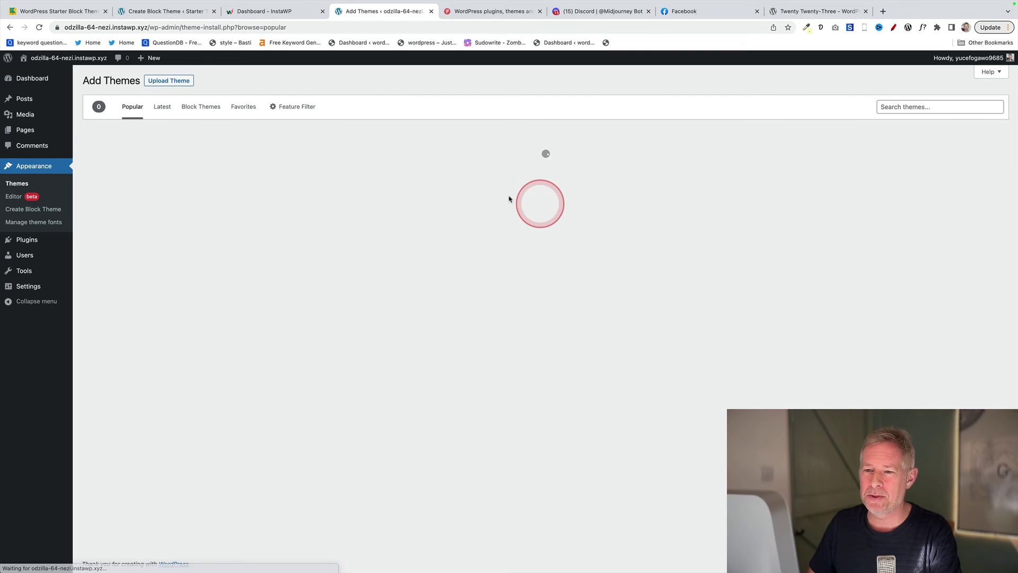
click(169, 81)
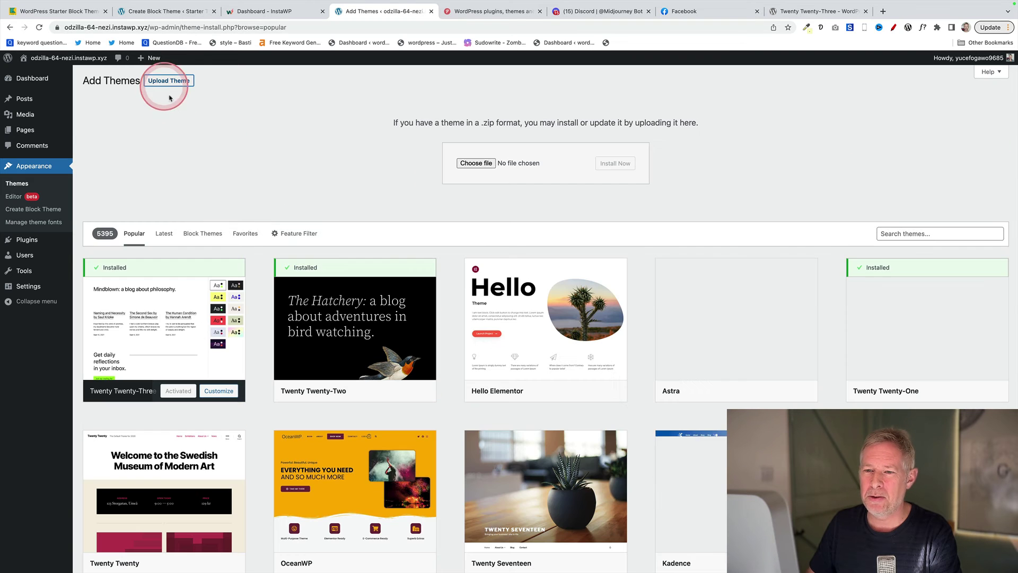
click(469, 164)
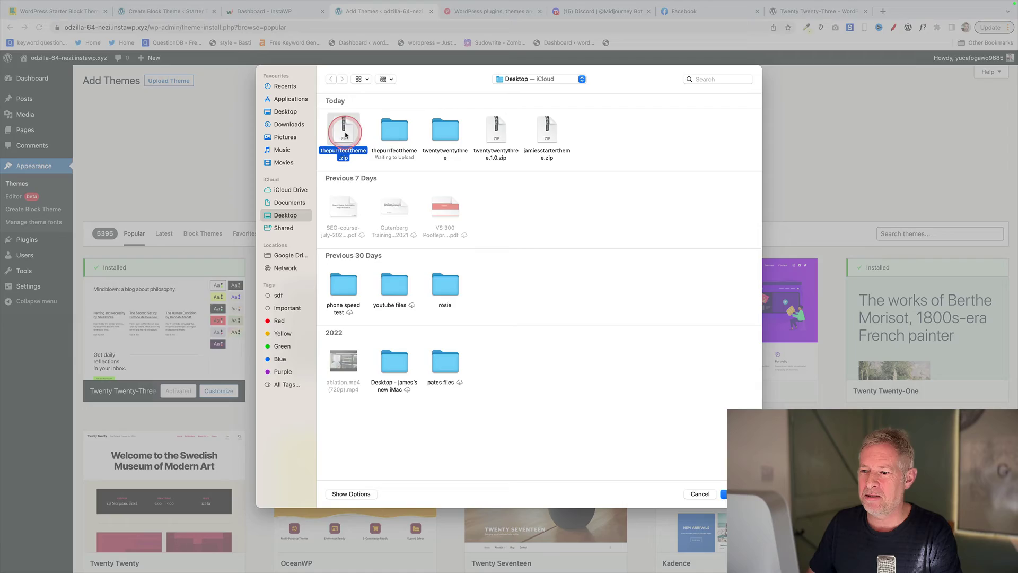
double_click(346, 136)
click(615, 164)
Activate The Purrfect Theme and visit the live site.
click(320, 163)
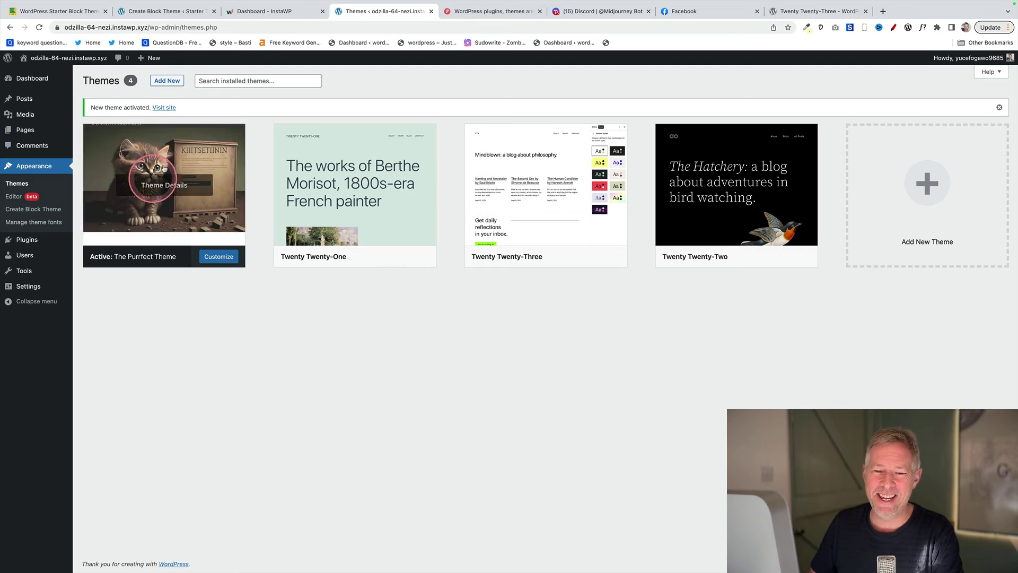
click(243, 302)
click(152, 186)
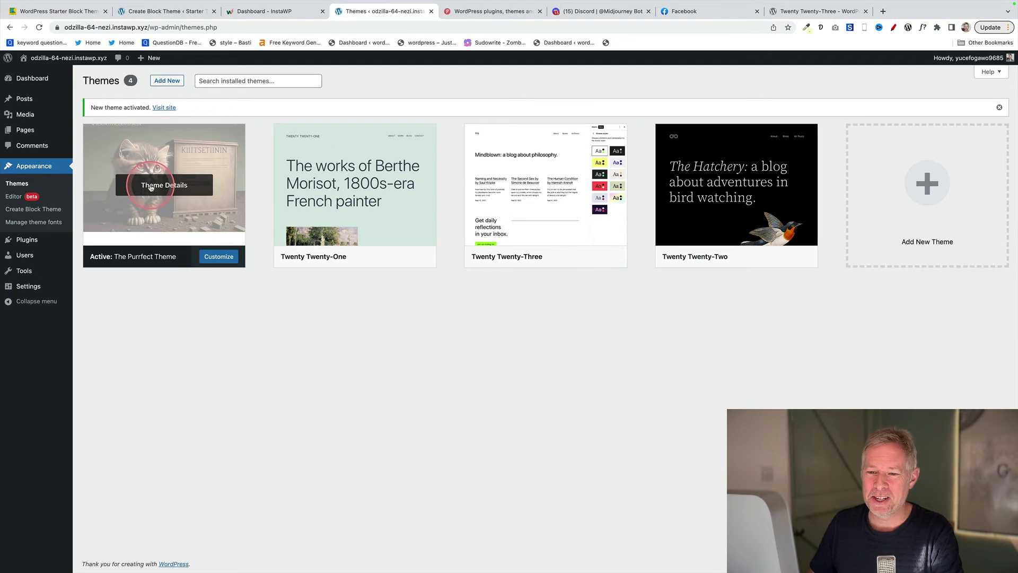
click(400, 440)
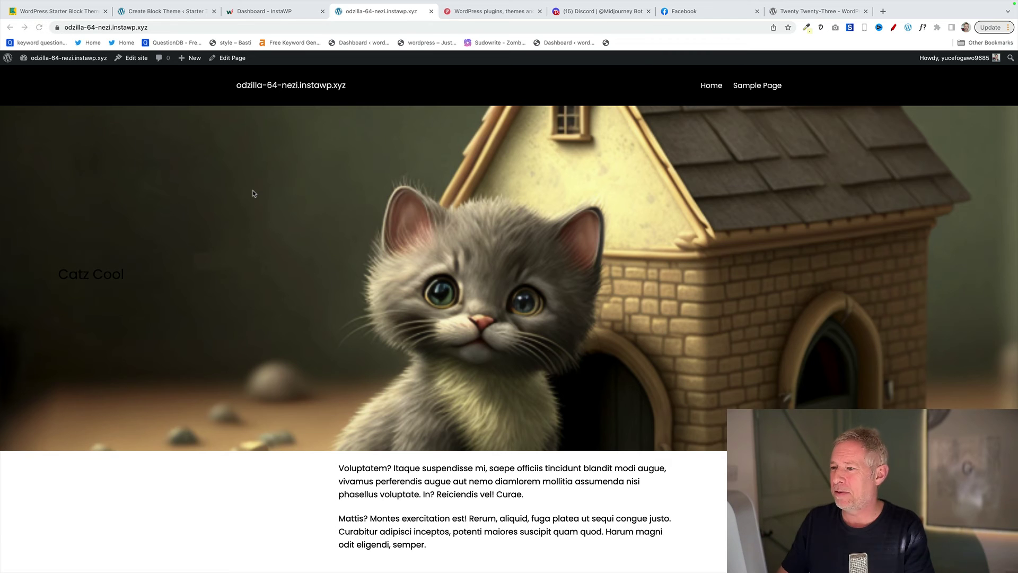
Open the site's Sample Page from the navigation.
click(757, 86)
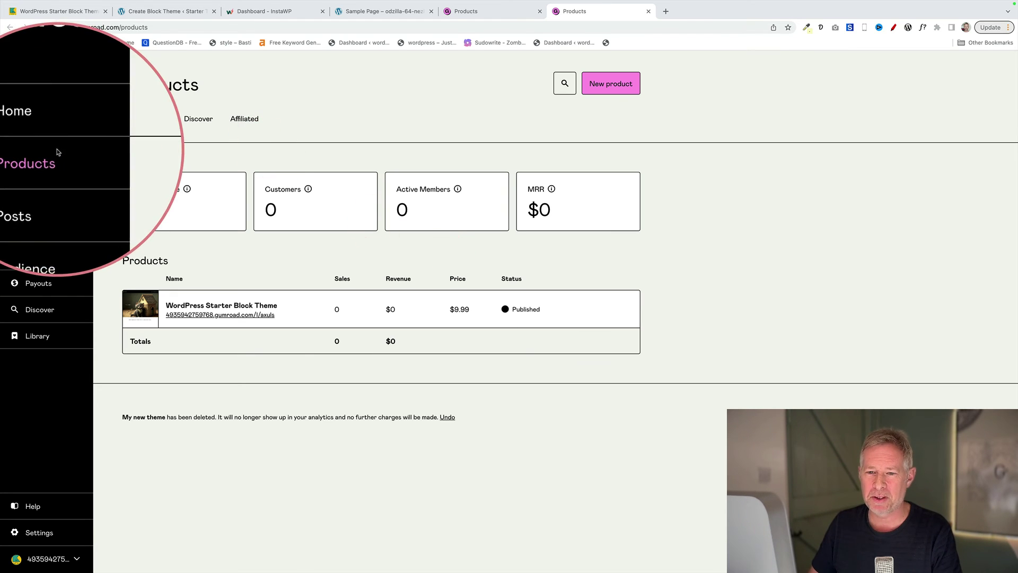
Open the WordPress Starter Block Theme product, scroll its Product tab, then view its Content files.
click(603, 85)
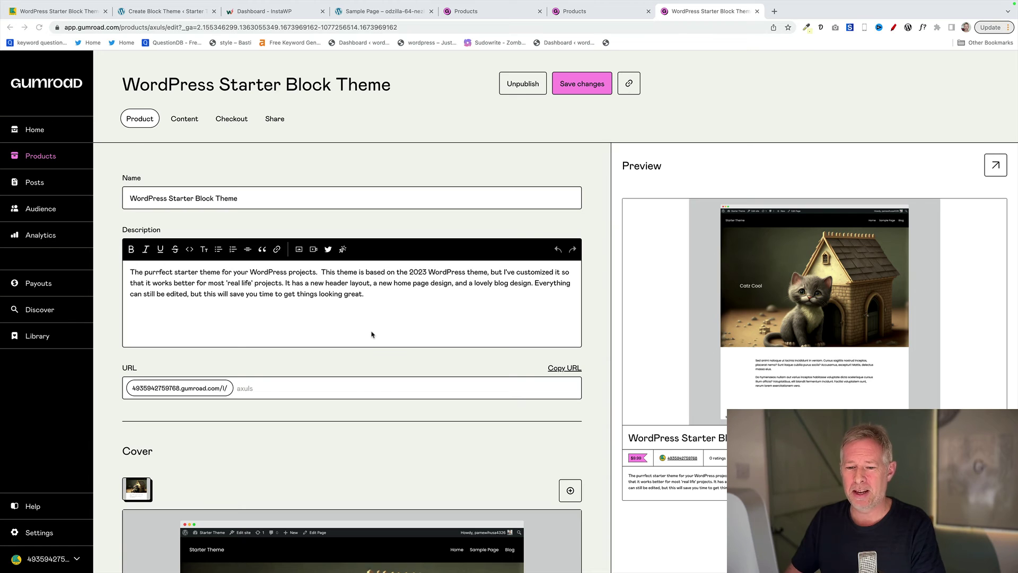
click(372, 405)
scroll(372, 406, down, 1)
scroll(372, 405, down, 5)
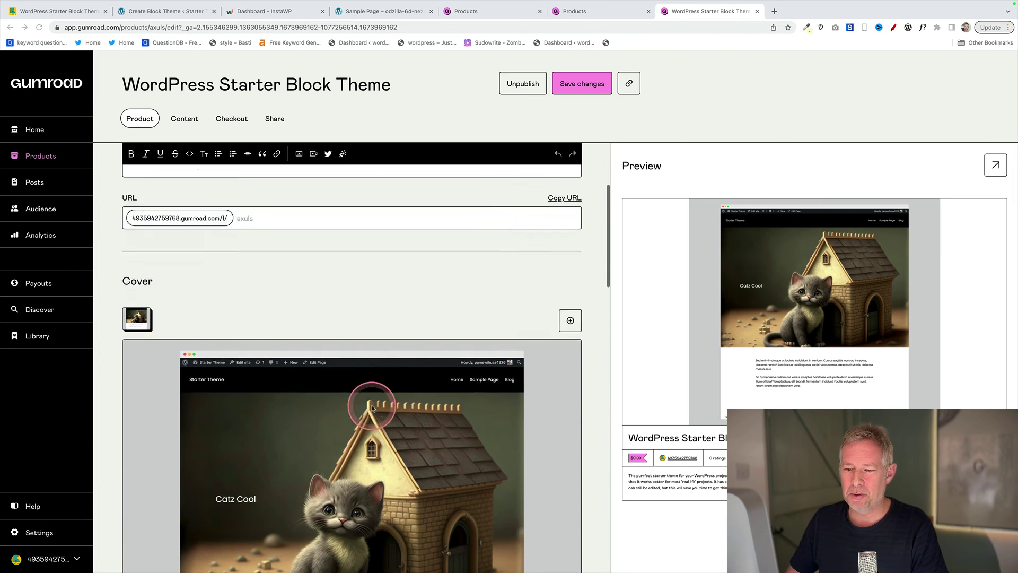
scroll(344, 409, down, 4)
scroll(345, 413, up, 10)
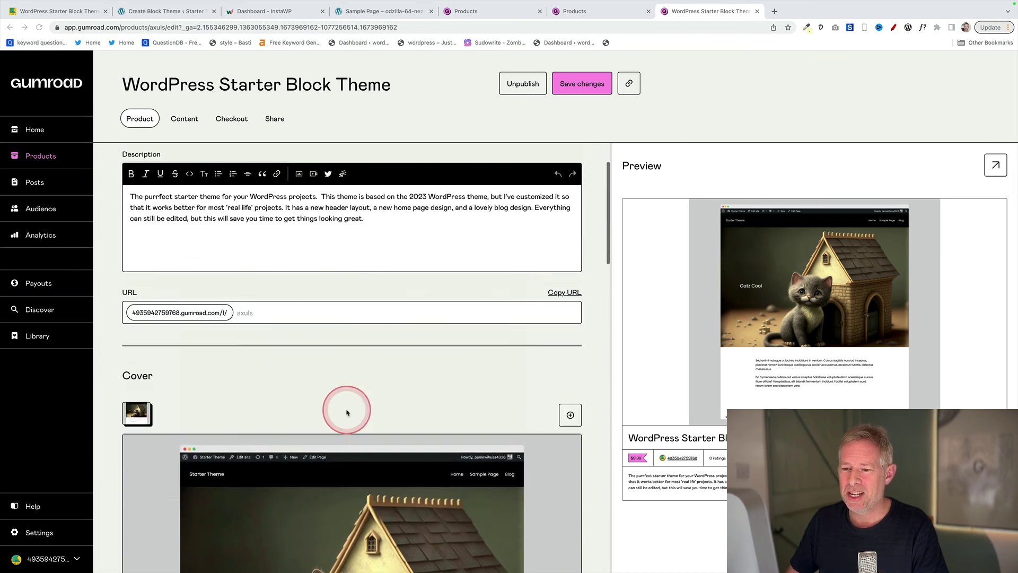
click(184, 120)
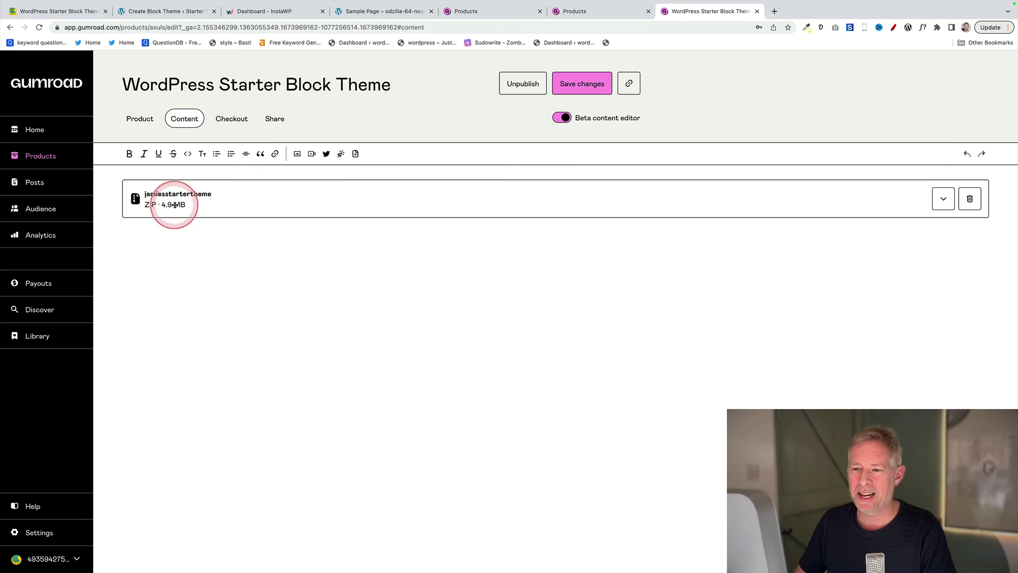
Review the 50% off checkout discount, then copy the product URL from the Share tab.
click(236, 121)
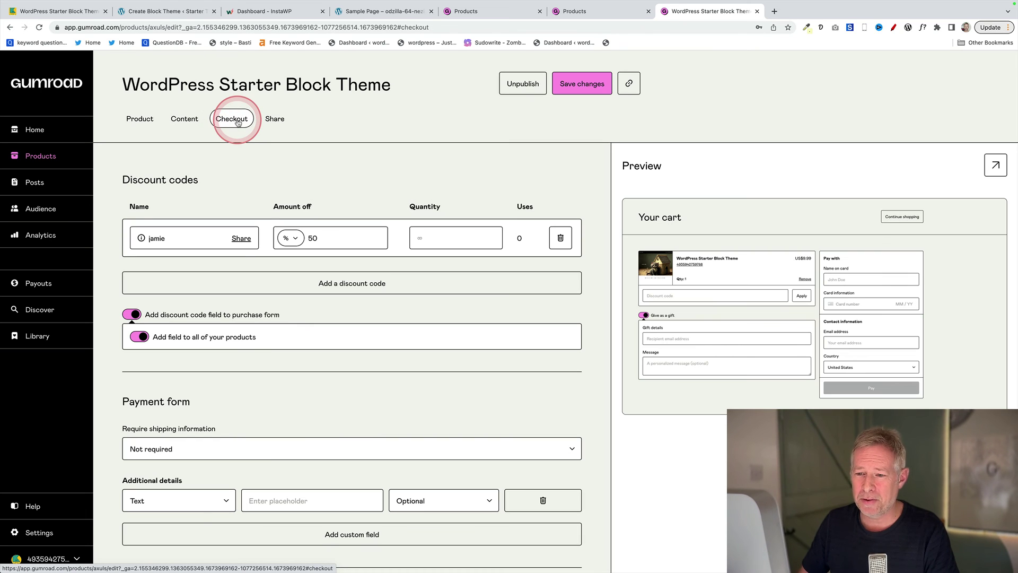
click(248, 301)
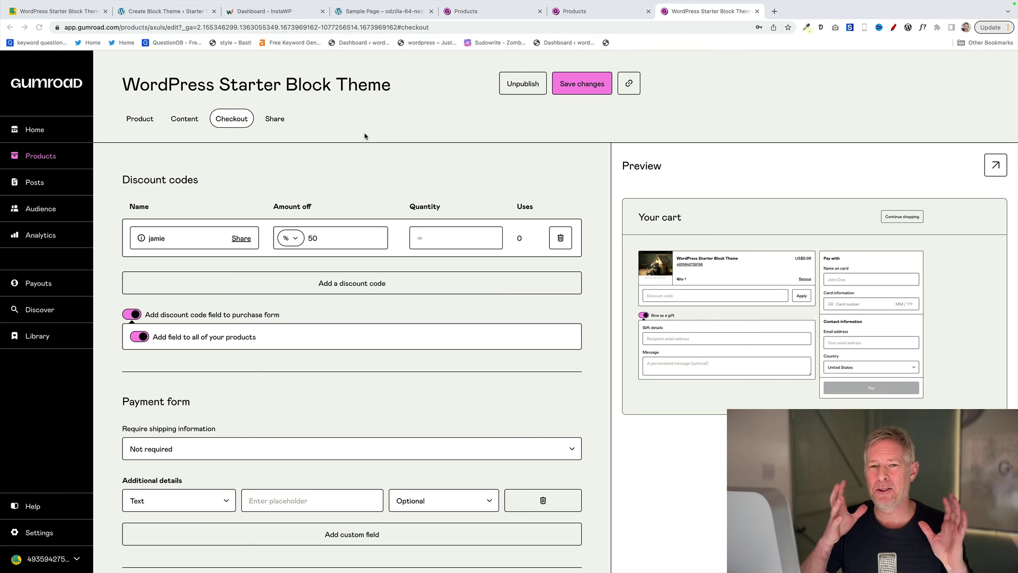
click(273, 123)
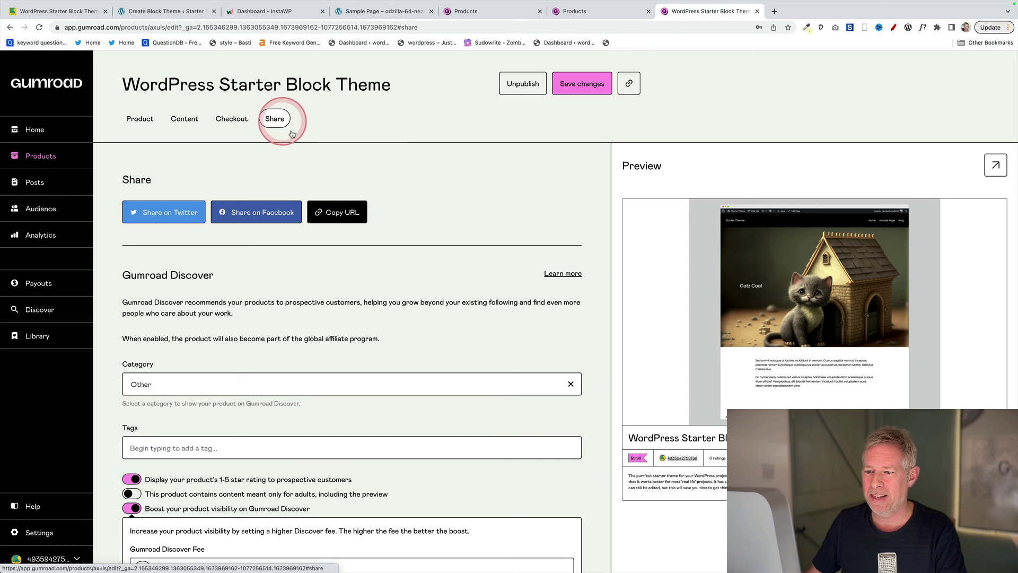
click(335, 212)
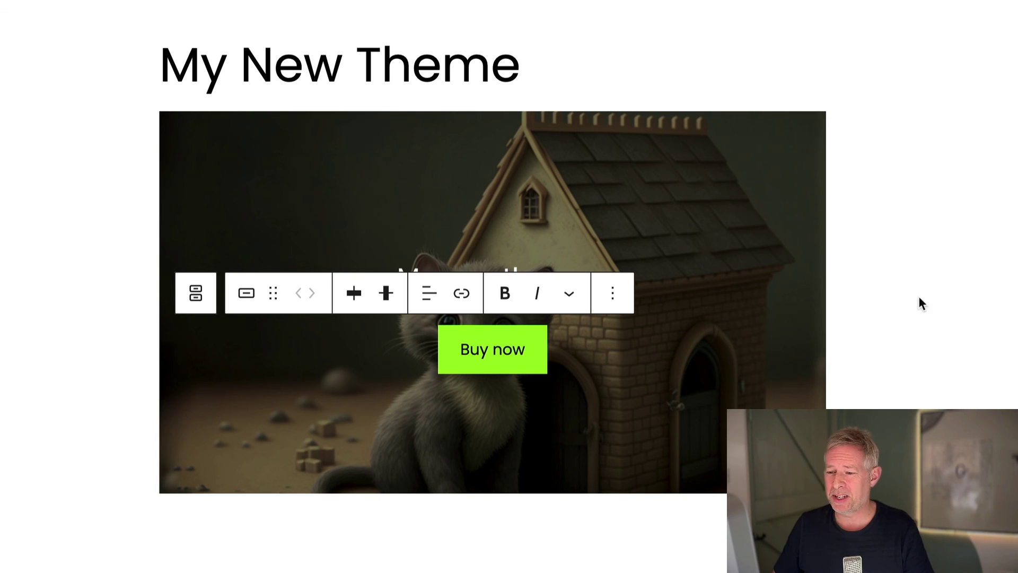
Paste the copied Gumroad product URL as the Buy now button's link and apply it.
click(522, 348)
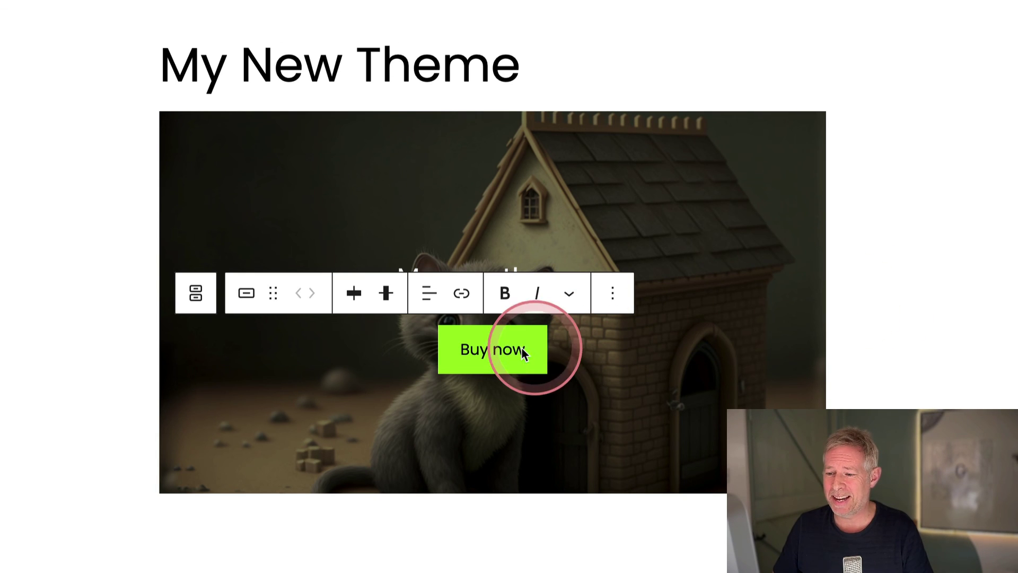
click(461, 296)
click(497, 422)
key(ctrl+v)
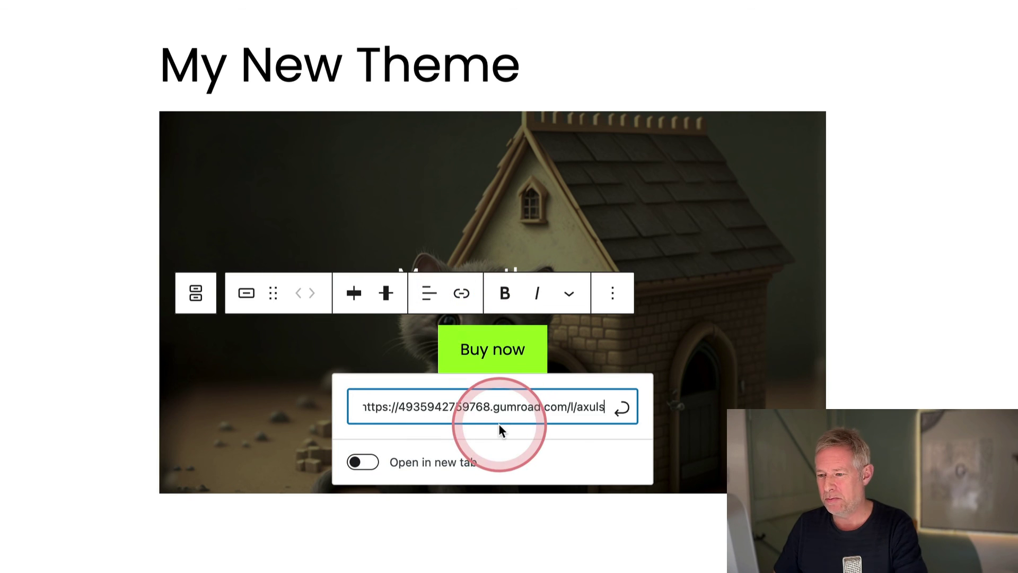
click(607, 412)
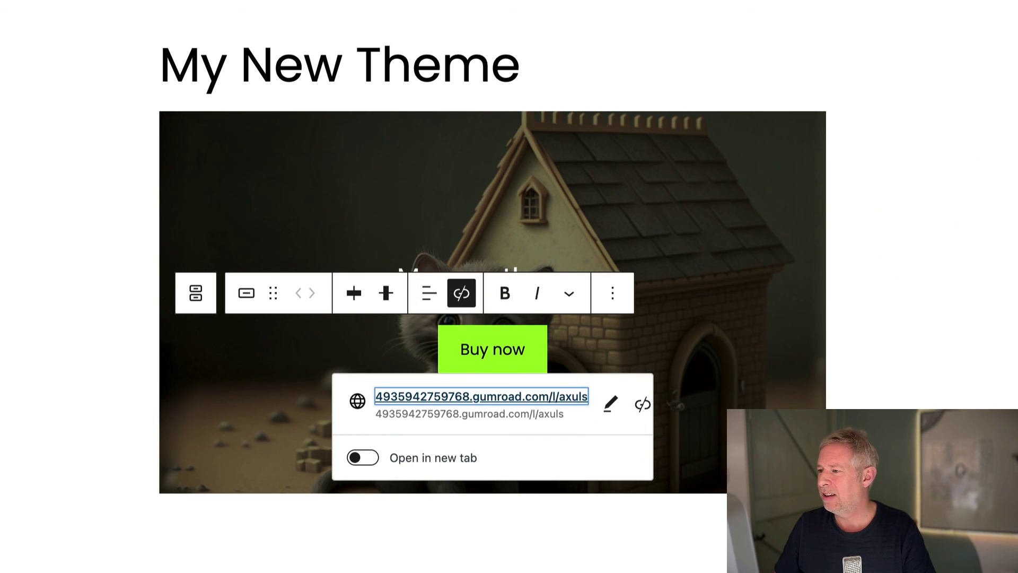
click(519, 434)
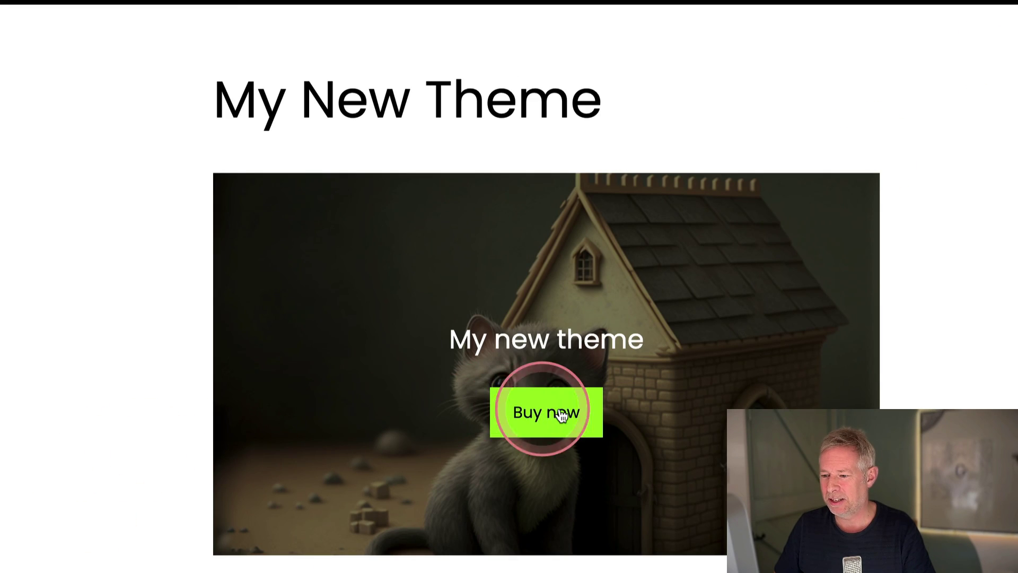
Test the live page's Buy now button by adding the WordPress Starter Block Theme to the Gumroad cart.
click(551, 413)
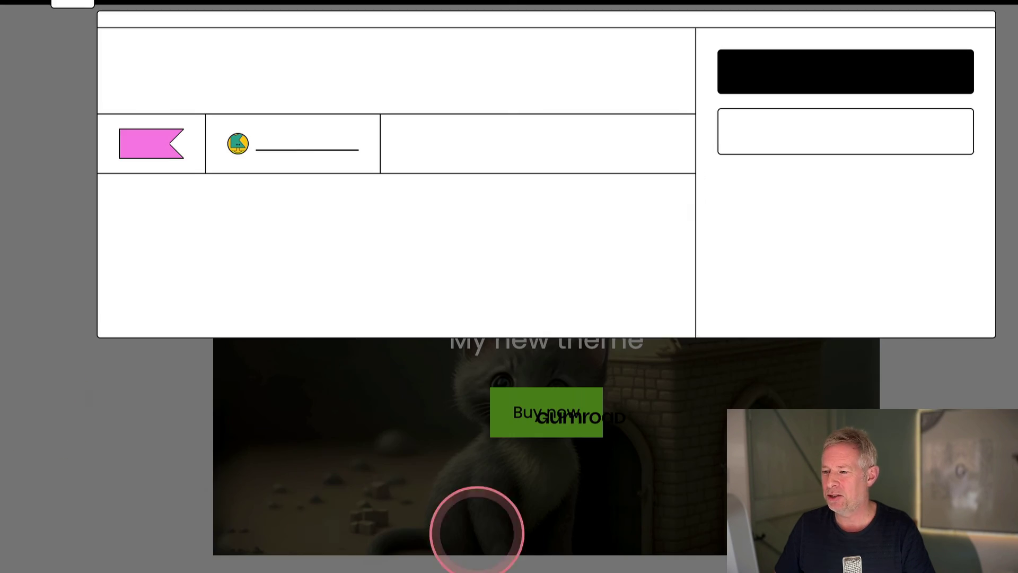
scroll(699, 510, down, 5)
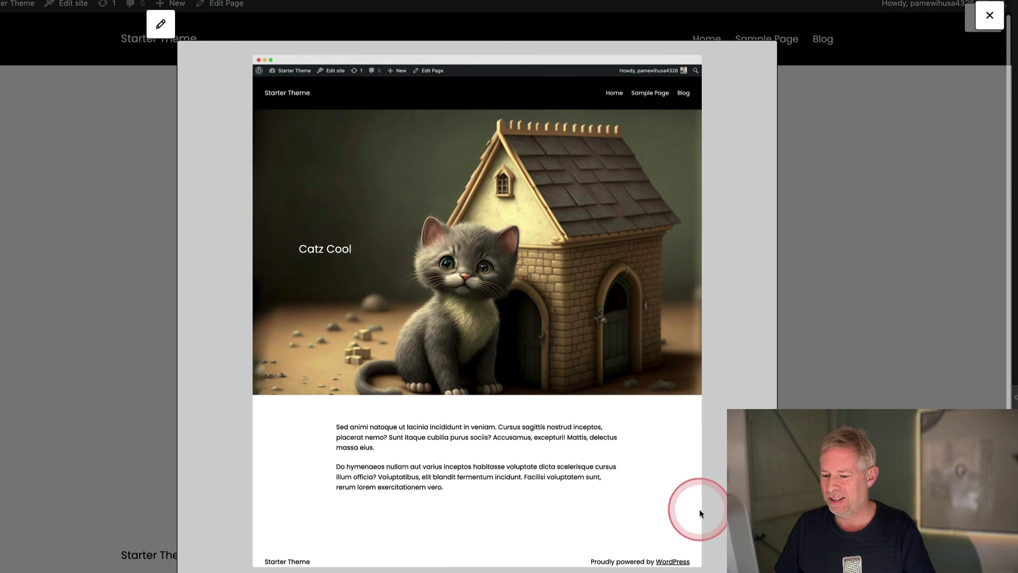
scroll(700, 514, up, 5)
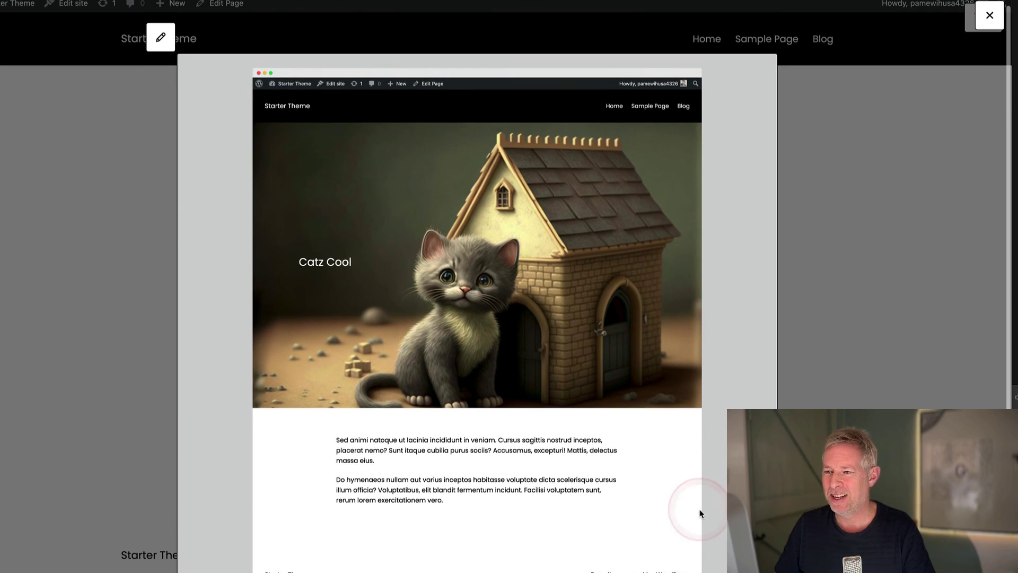
scroll(693, 511, down, 5)
click(660, 475)
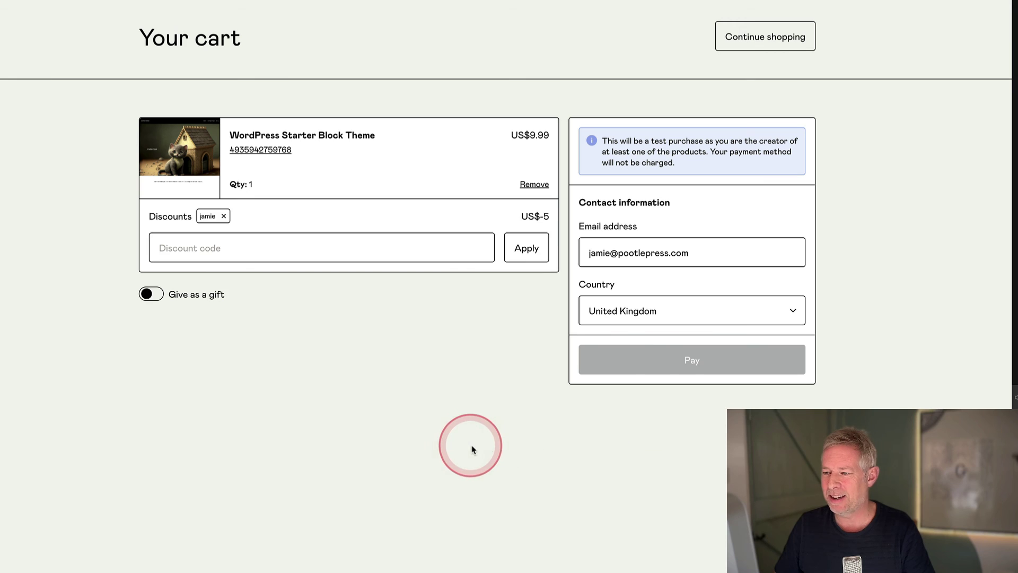